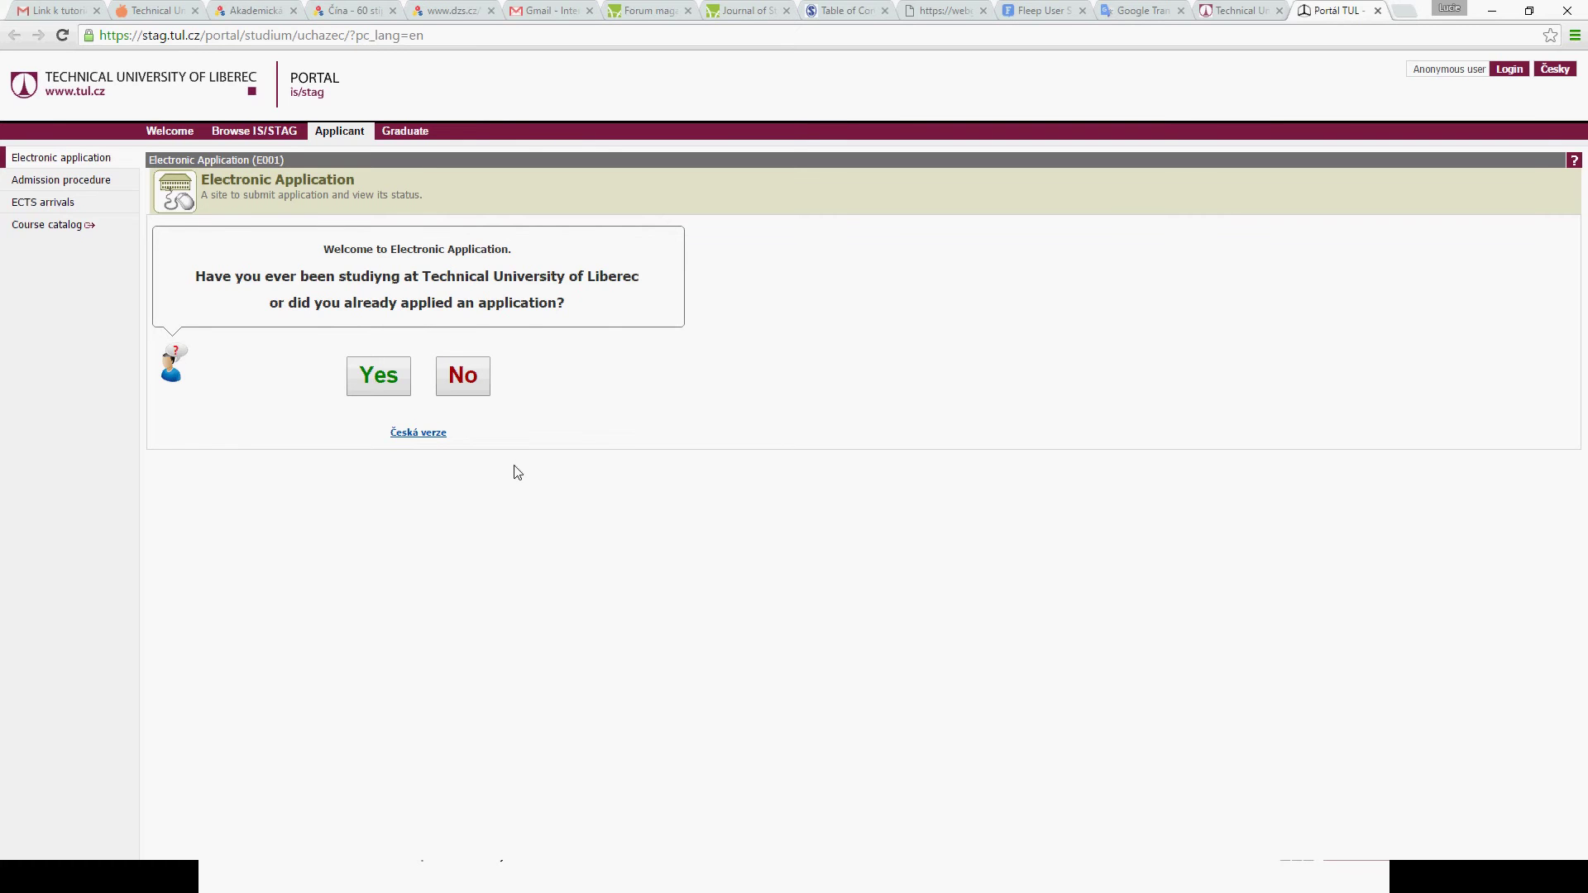
- Answer No to previous study, Czech citizenship and having a Czech birth code
{"action": "left_click", "coordinate": [477, 395]}
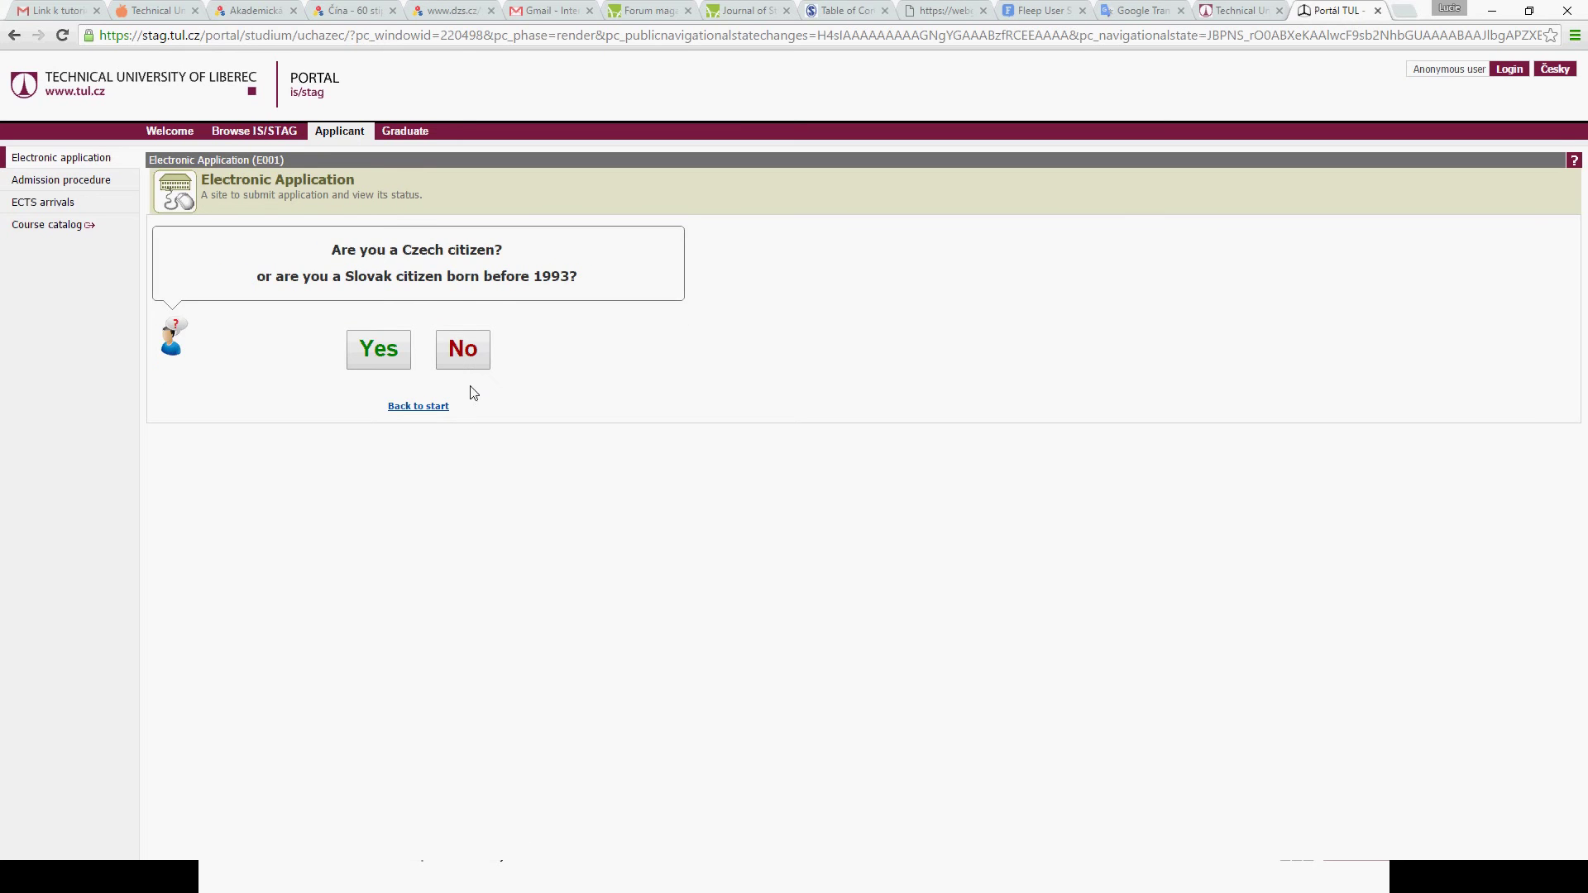
{"action": "left_click", "coordinate": [468, 353]}
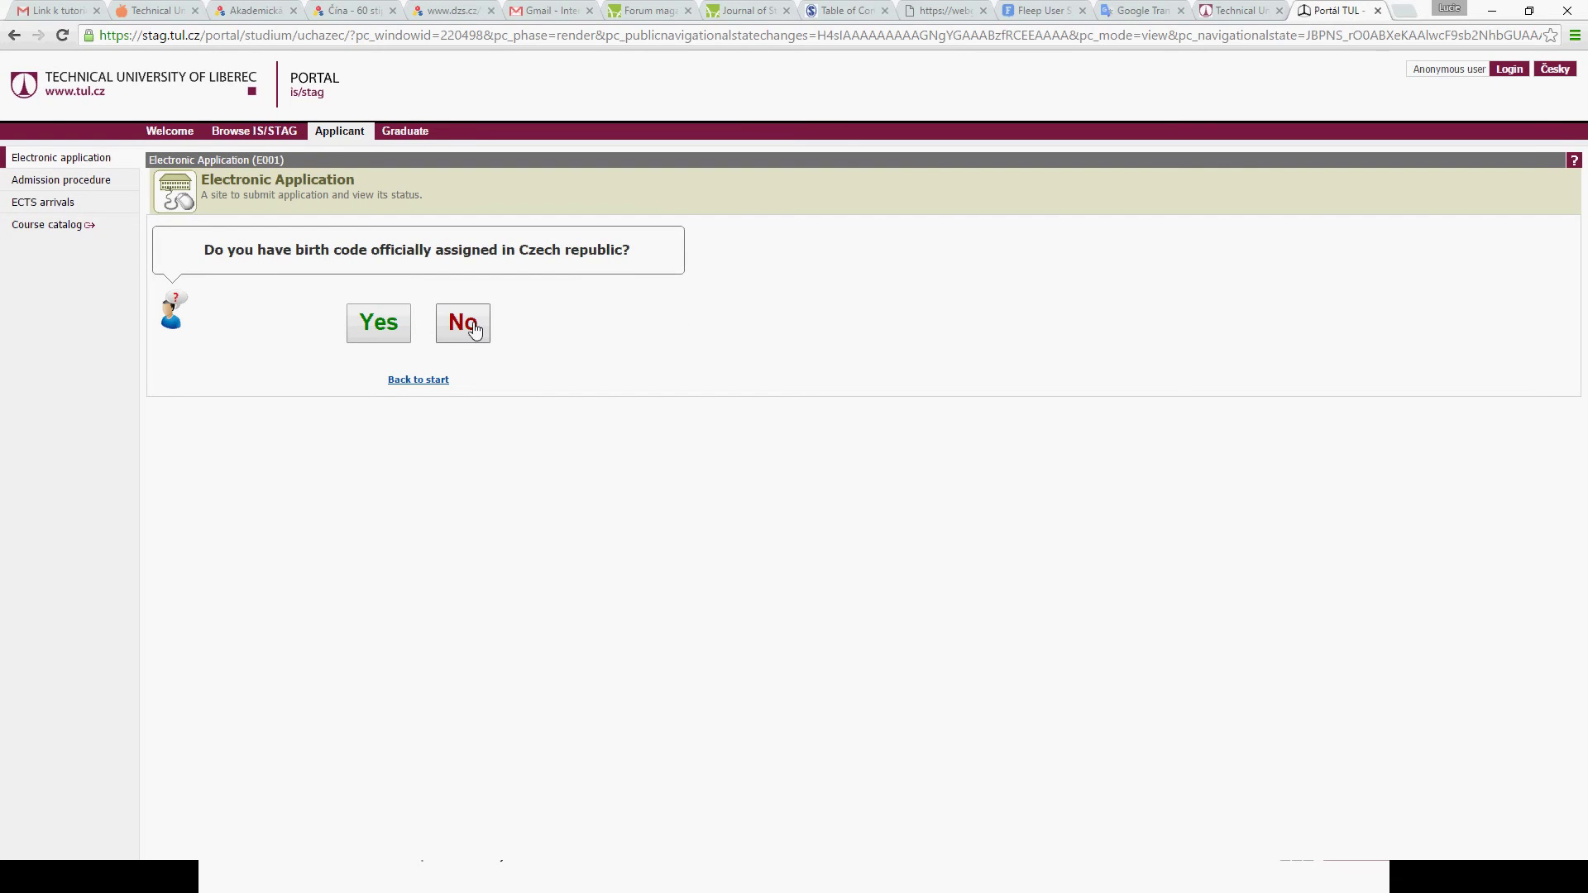
{"action": "left_click", "coordinate": [475, 330]}
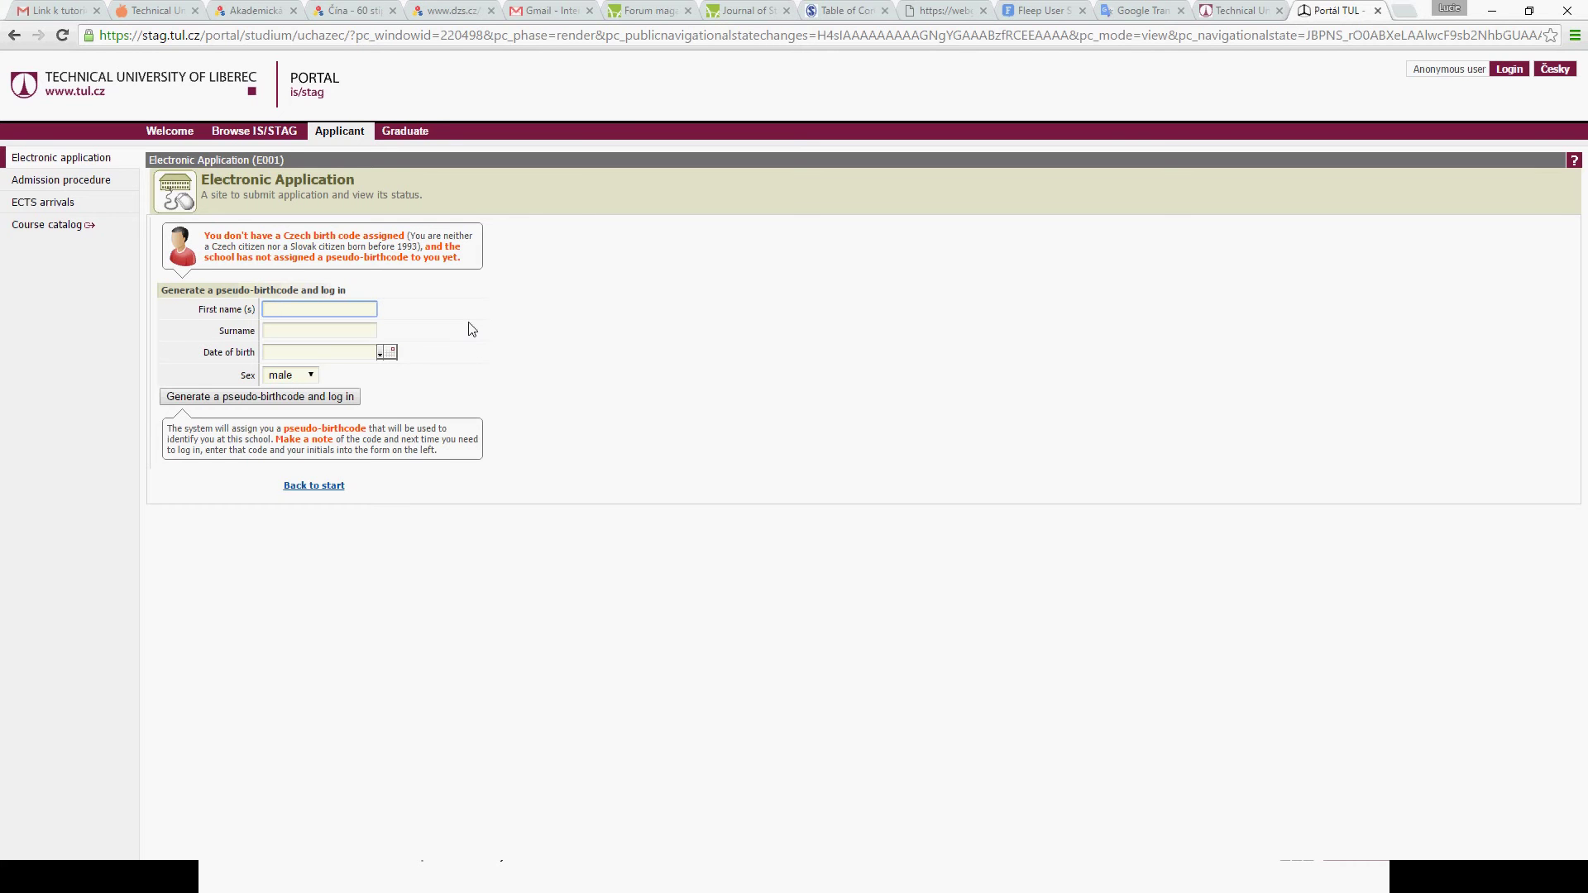
- Enter the applicant's first name and surname in the pseudo-birthcode form
{"action": "left_click", "coordinate": [359, 327]}
{"action": "left_click", "coordinate": [365, 334]}
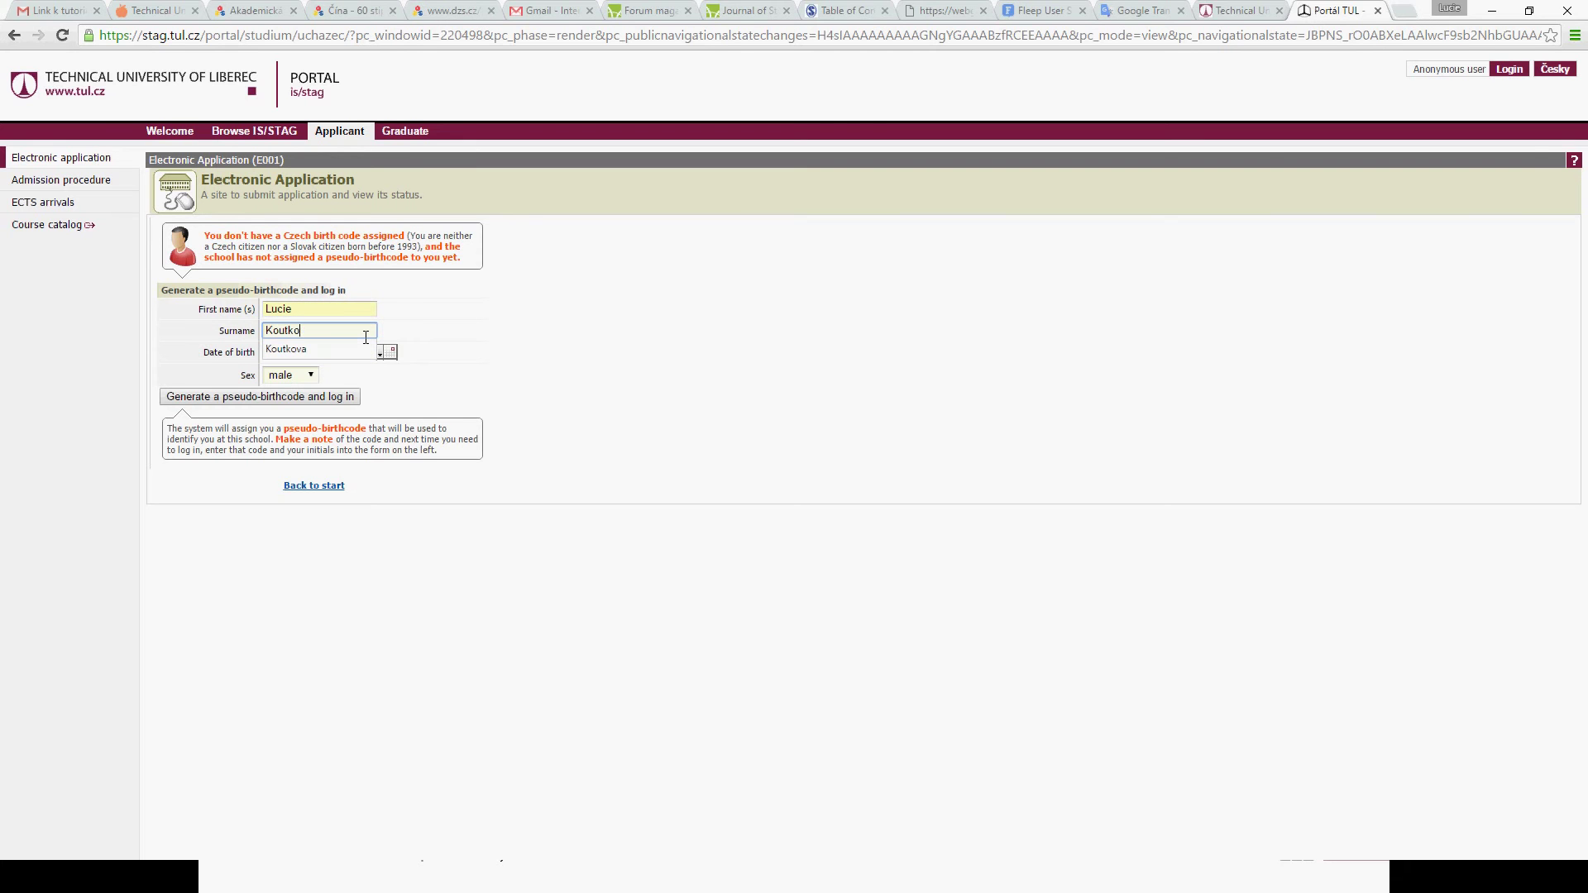
{"action": "left_click", "coordinate": [347, 349]}
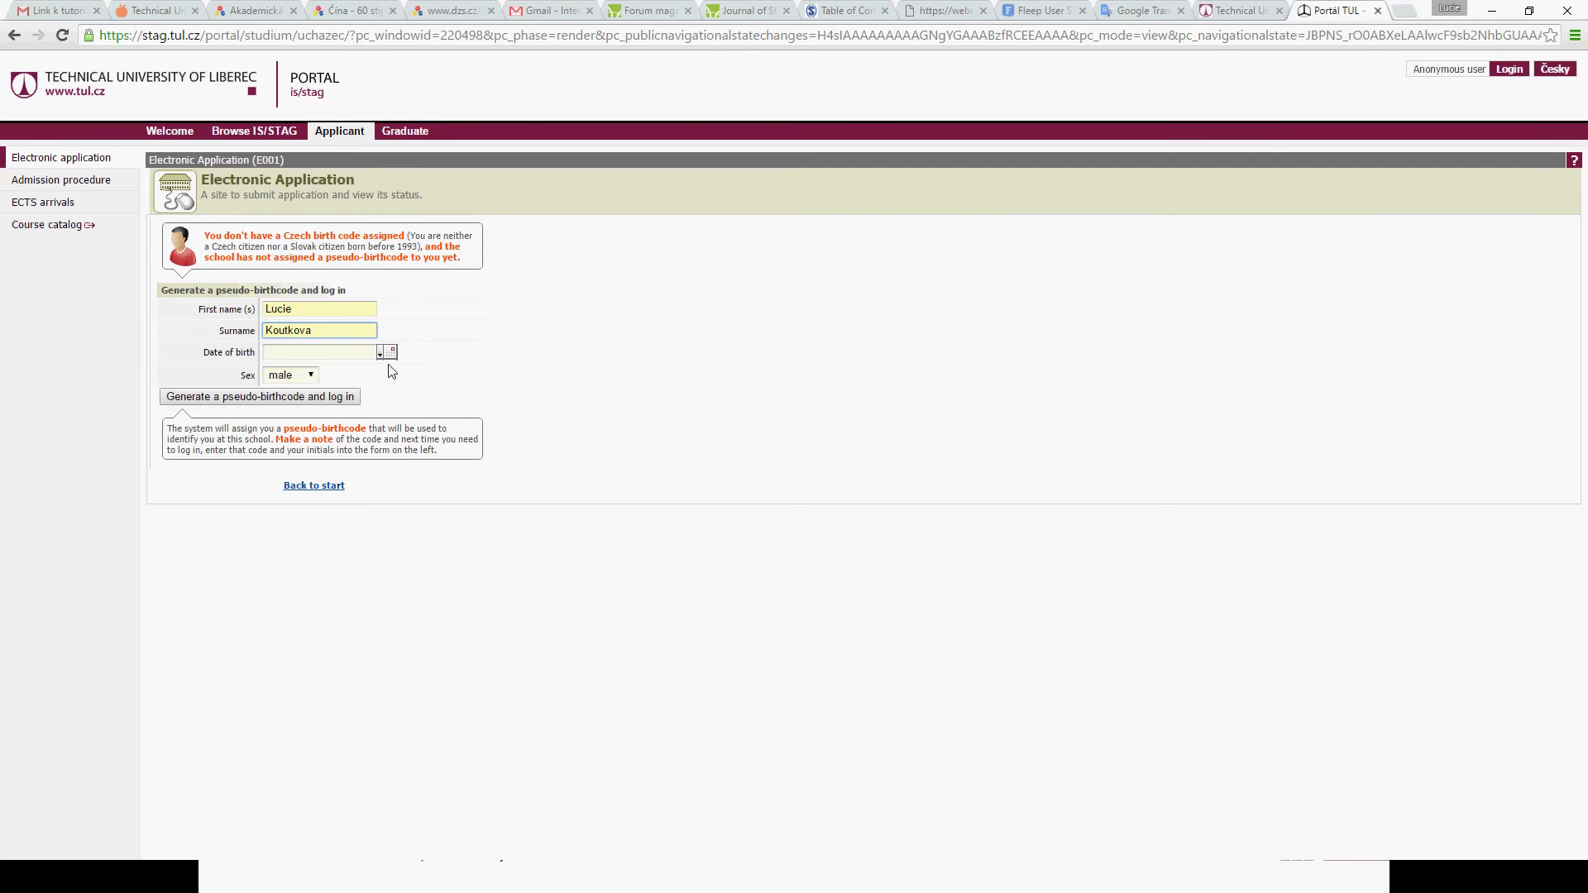
- Set date of birth to 18.01.1990 and sex to female, then generate the pseudo-birthcode
{"action": "left_click", "coordinate": [393, 354]}
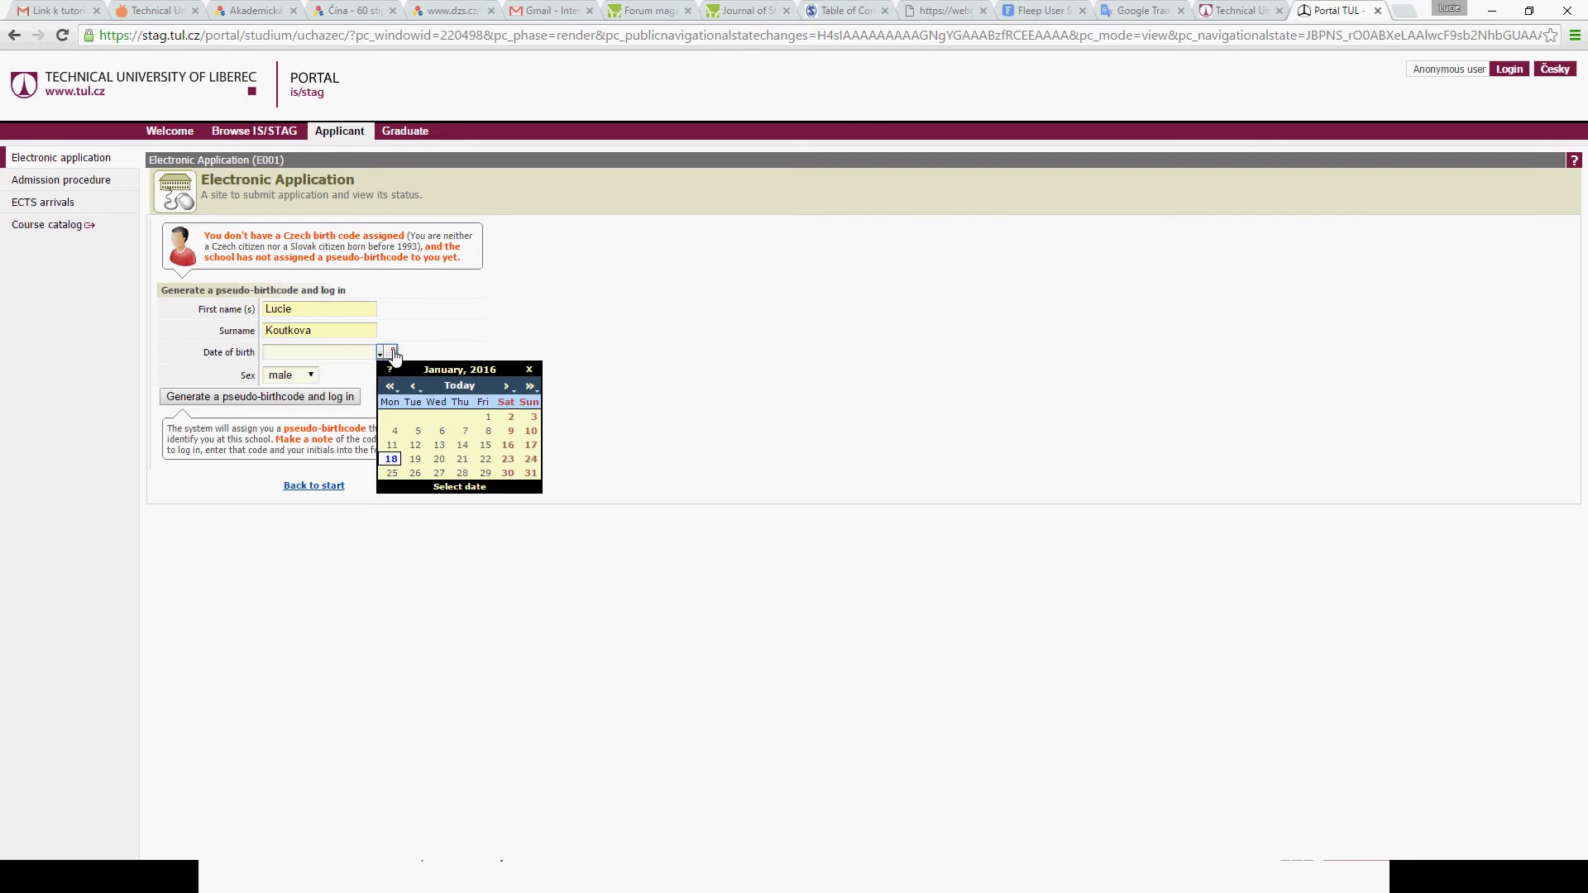
{"action": "left_click", "coordinate": [391, 459]}
{"action": "left_click", "coordinate": [342, 357]}
{"action": "key", "text": "BackSpace"}
{"action": "key", "text": "BackSpace"}
{"action": "key", "text": "BackSpace"}
{"action": "key", "text": "BackSpace"}
{"action": "type", "text": "1990"}
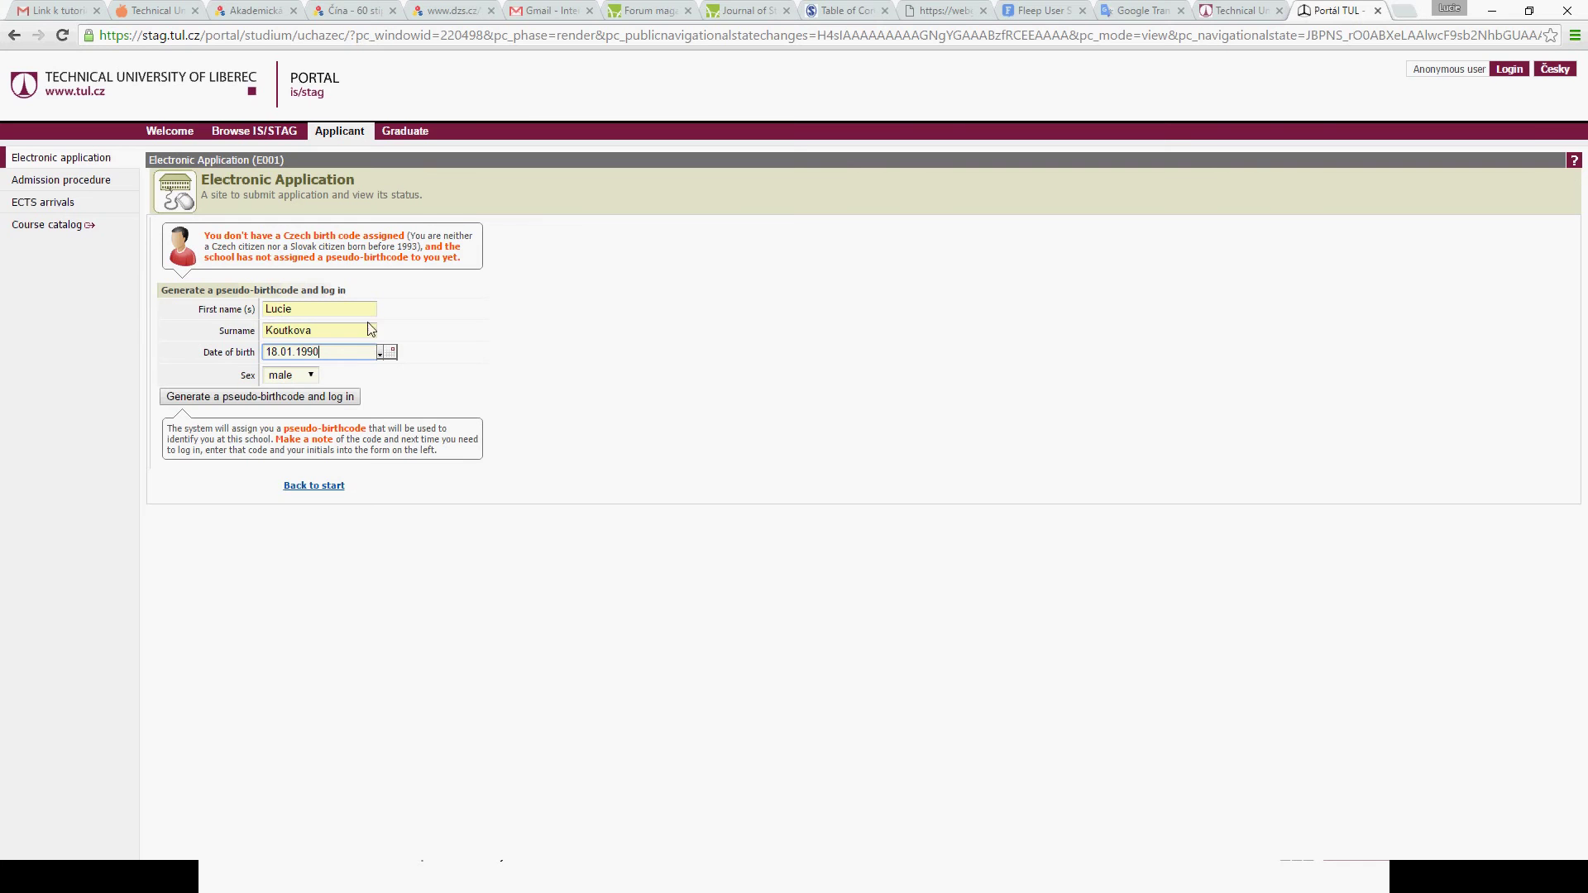
{"action": "left_click", "coordinate": [311, 376]}
{"action": "left_click", "coordinate": [309, 395]}
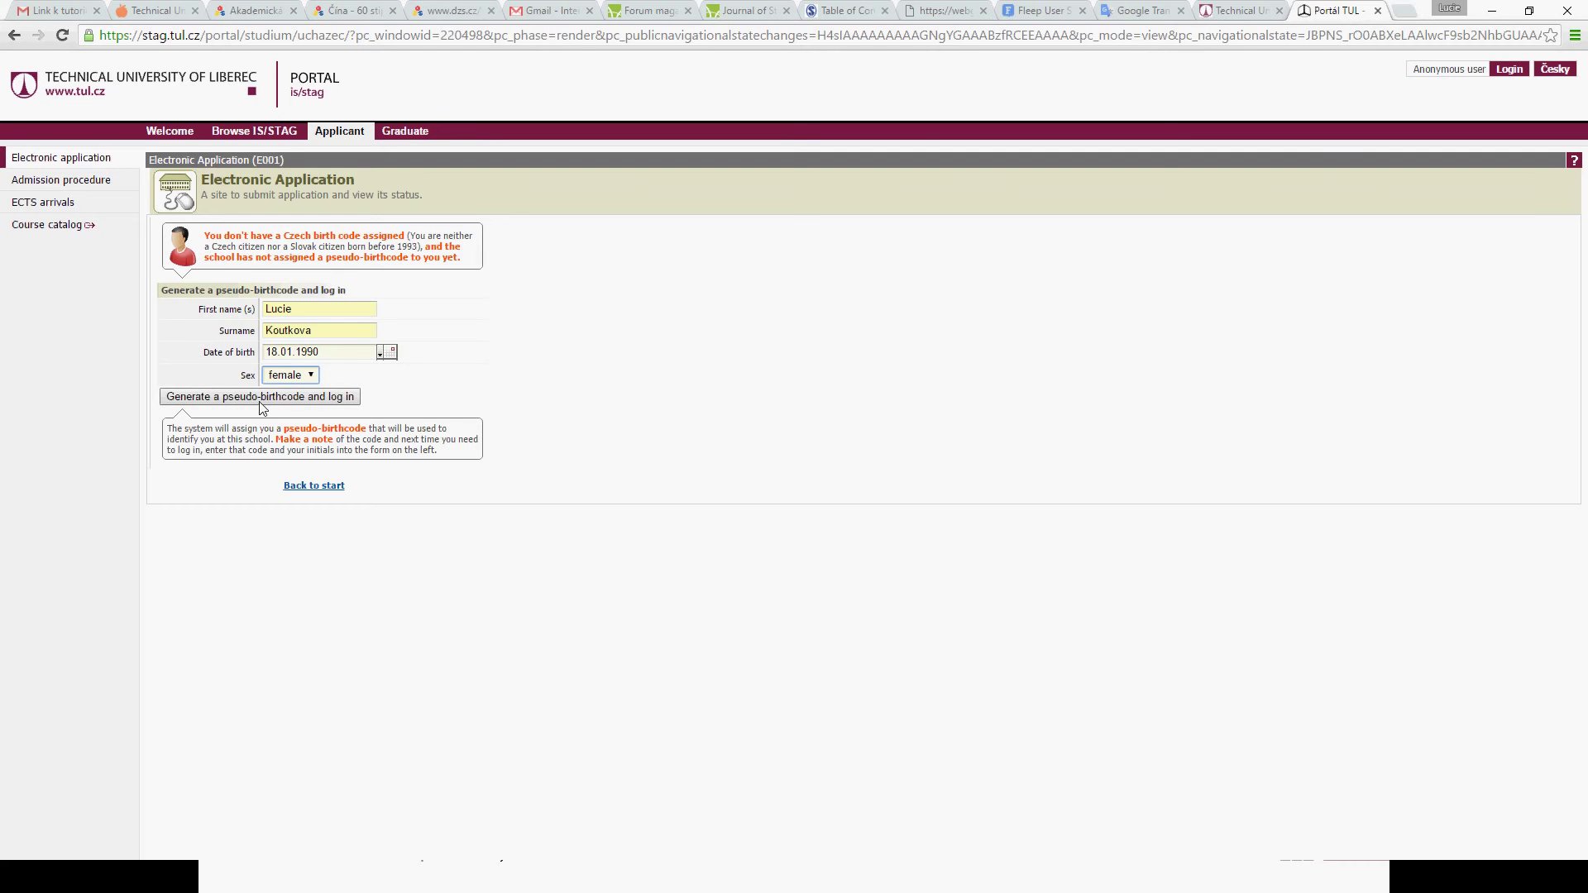
{"action": "left_click", "coordinate": [261, 397]}
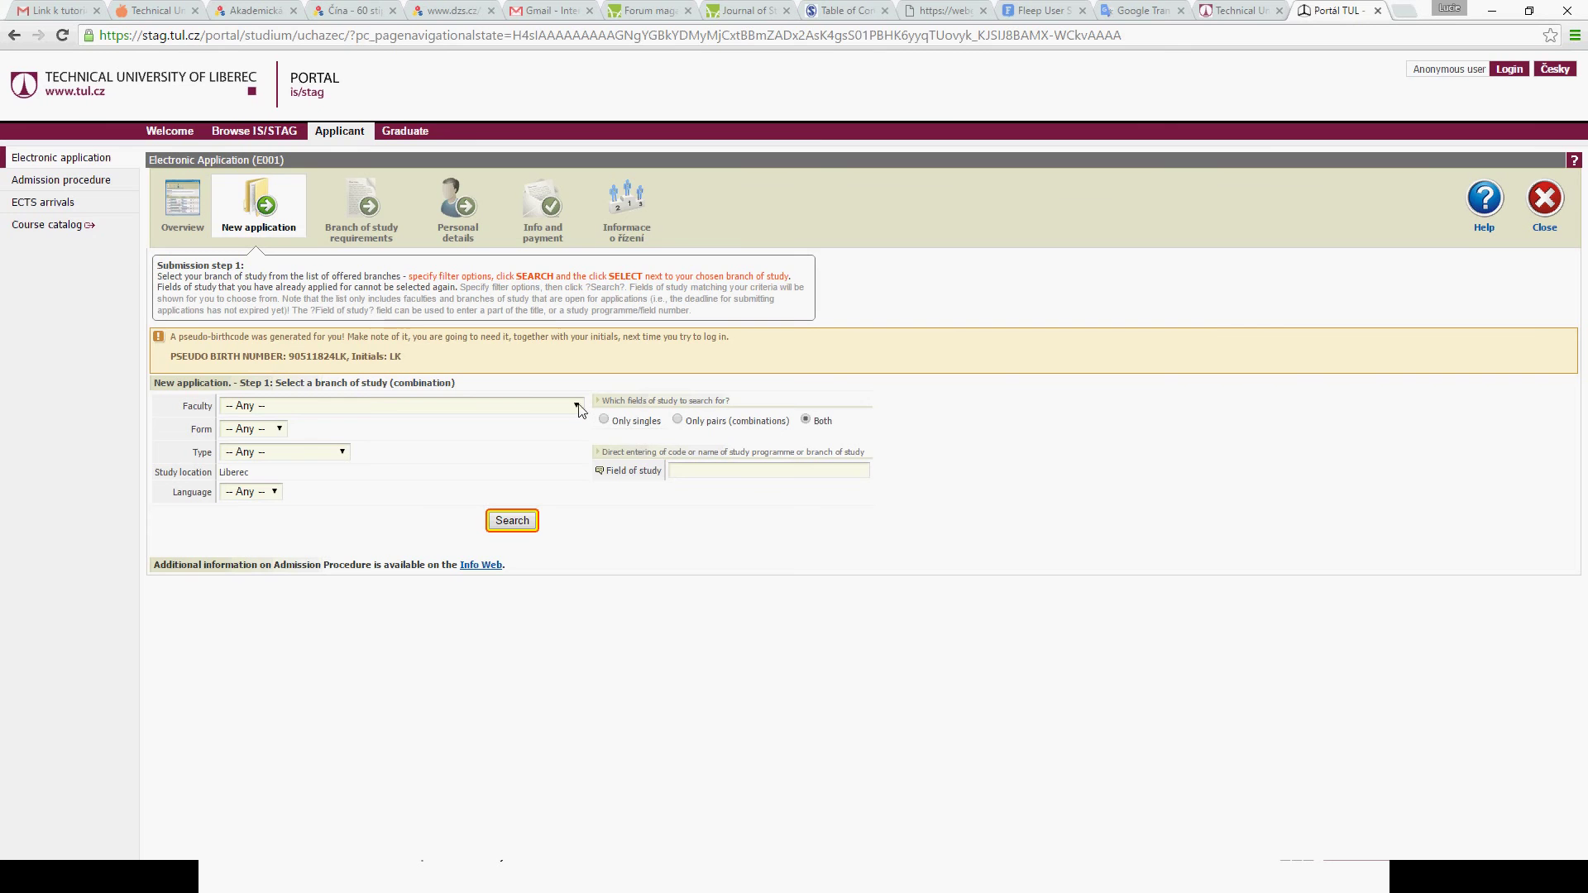
- Filter branches to FS - Faculty of Mechanical Engineering in English and choose Innovation Engineering
{"action": "left_click", "coordinate": [580, 408]}
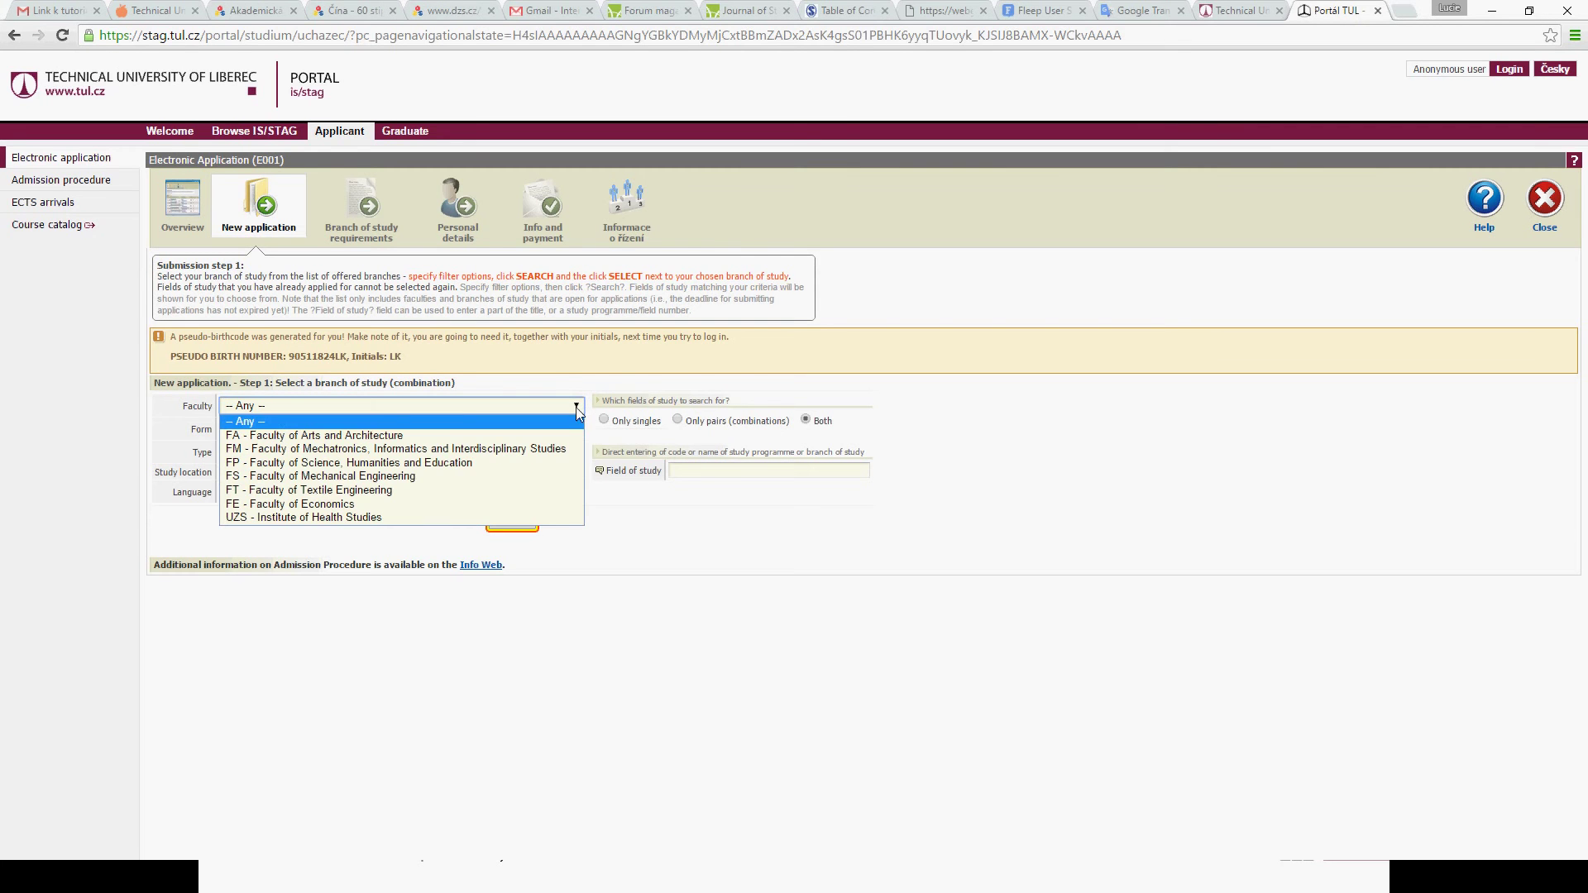
{"action": "left_click", "coordinate": [436, 477]}
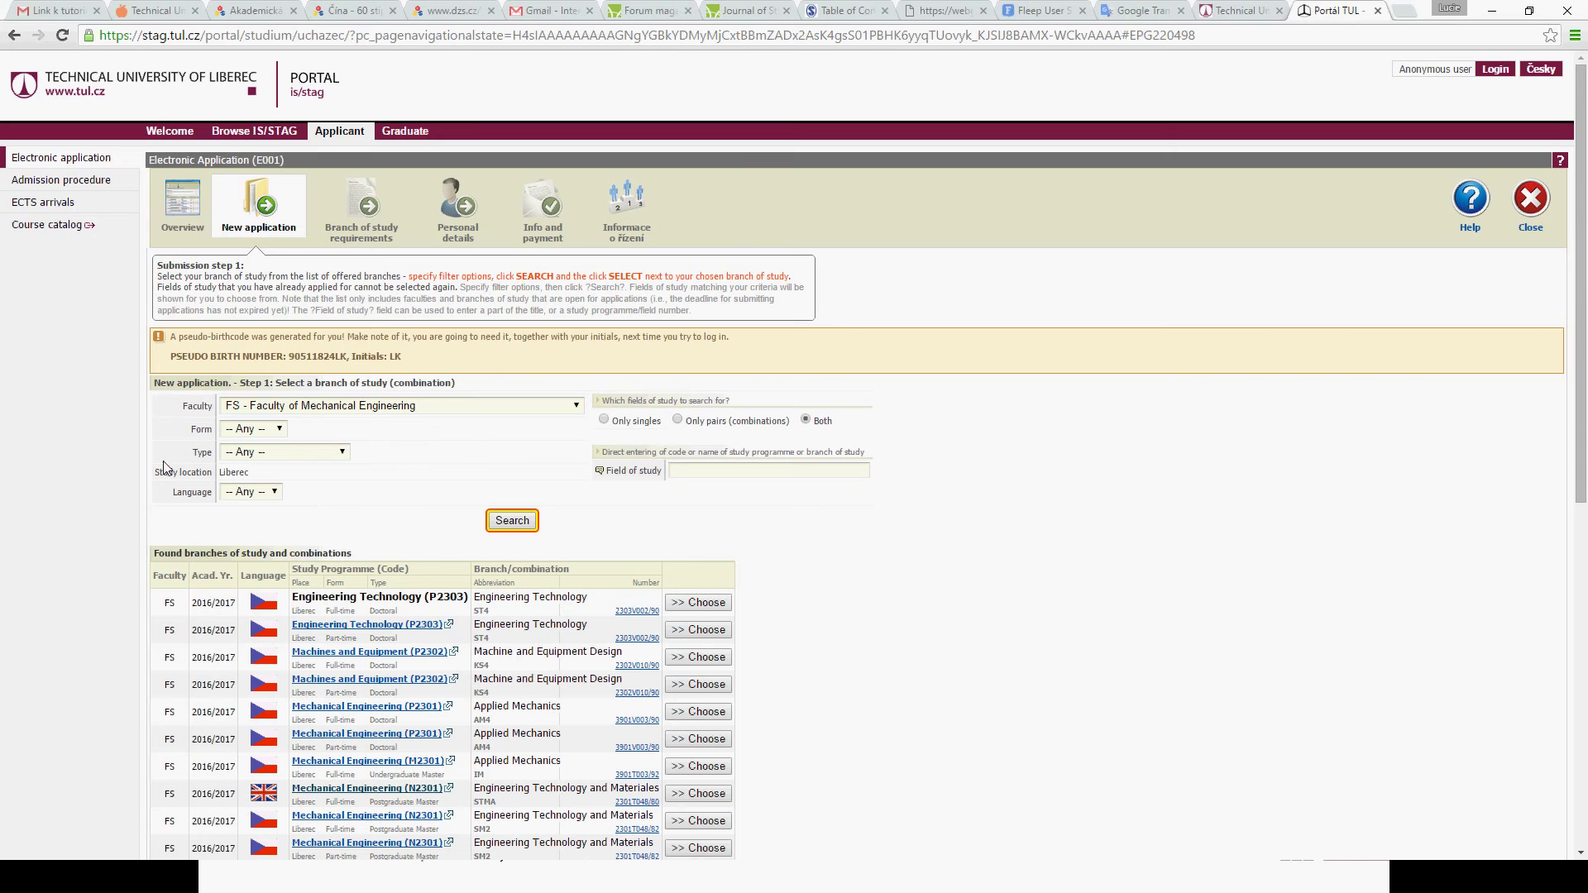
{"action": "left_click", "coordinate": [278, 493]}
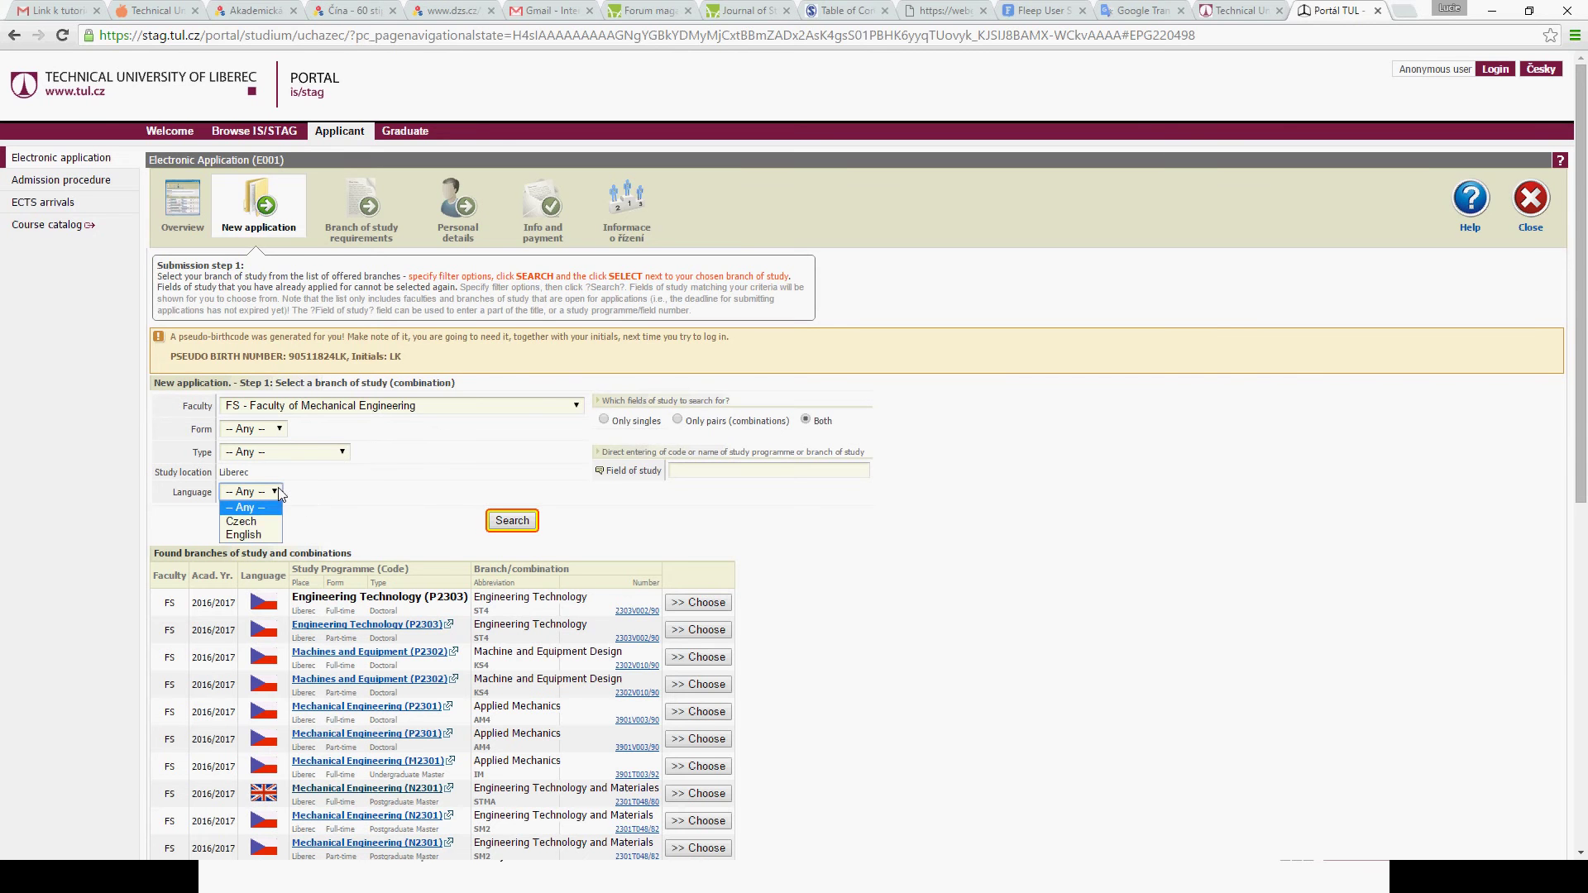
{"action": "left_click", "coordinate": [244, 536]}
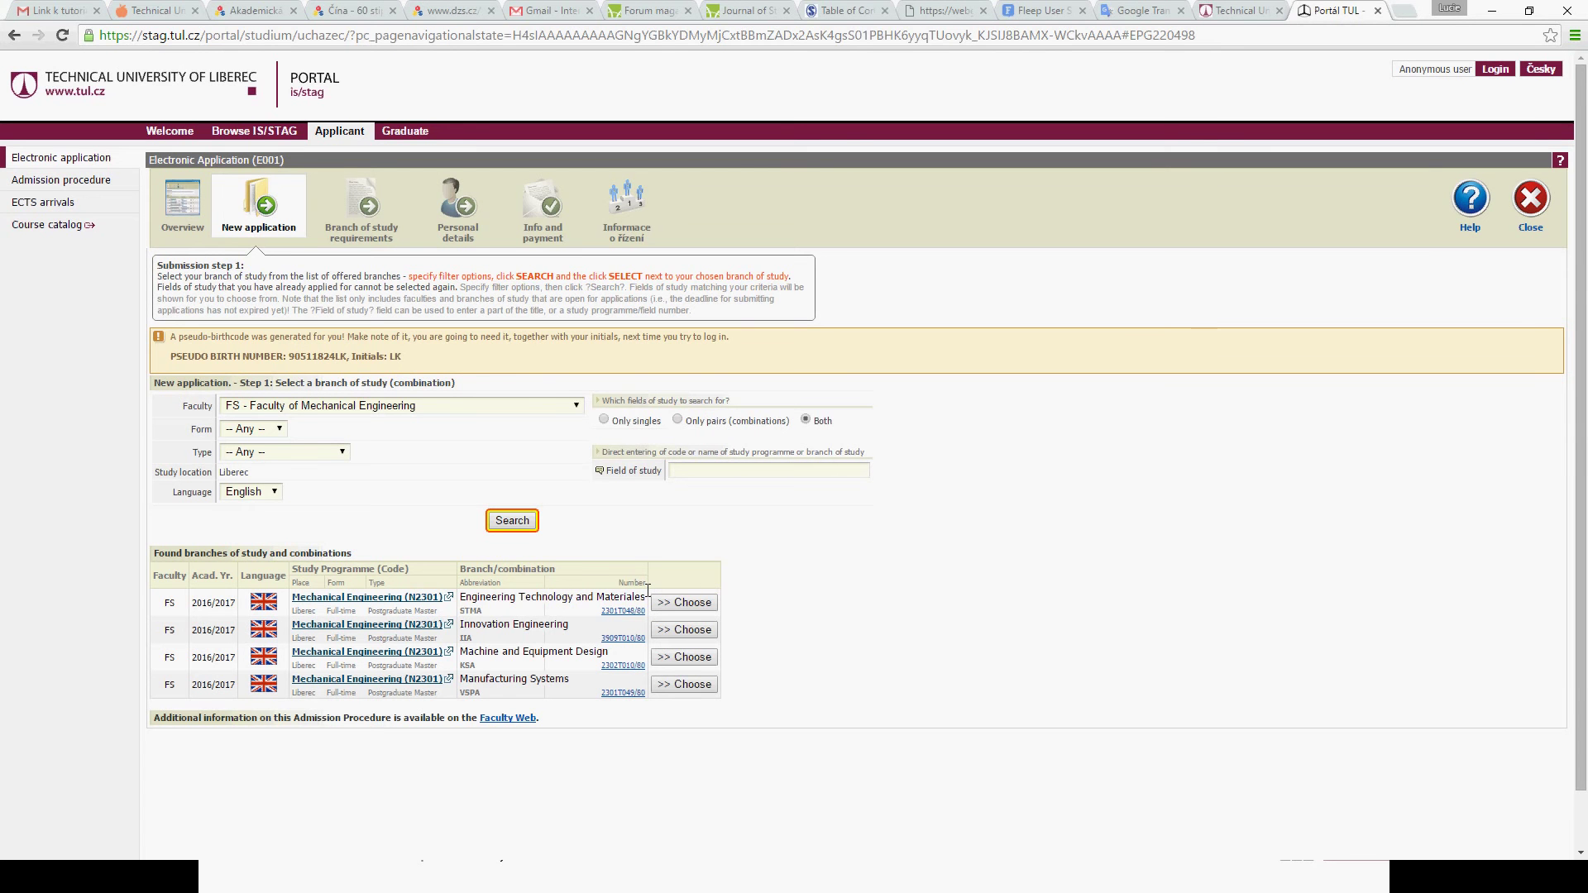
{"action": "left_click", "coordinate": [708, 631]}
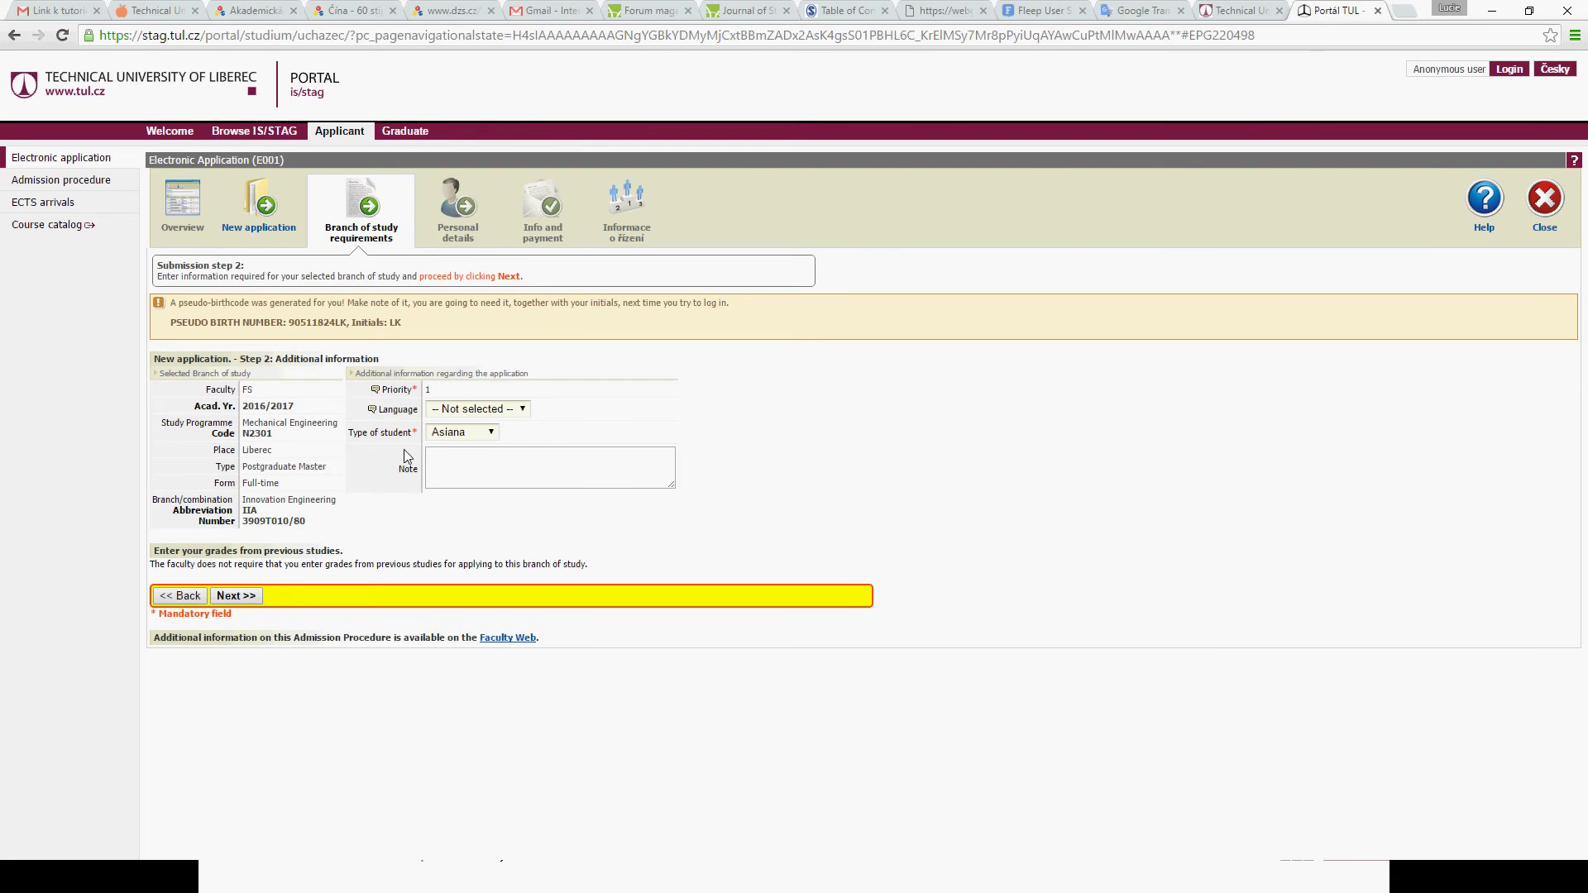
- Set Type of student to 'no agency' and continue to the Personal details step
{"action": "left_click", "coordinate": [494, 432]}
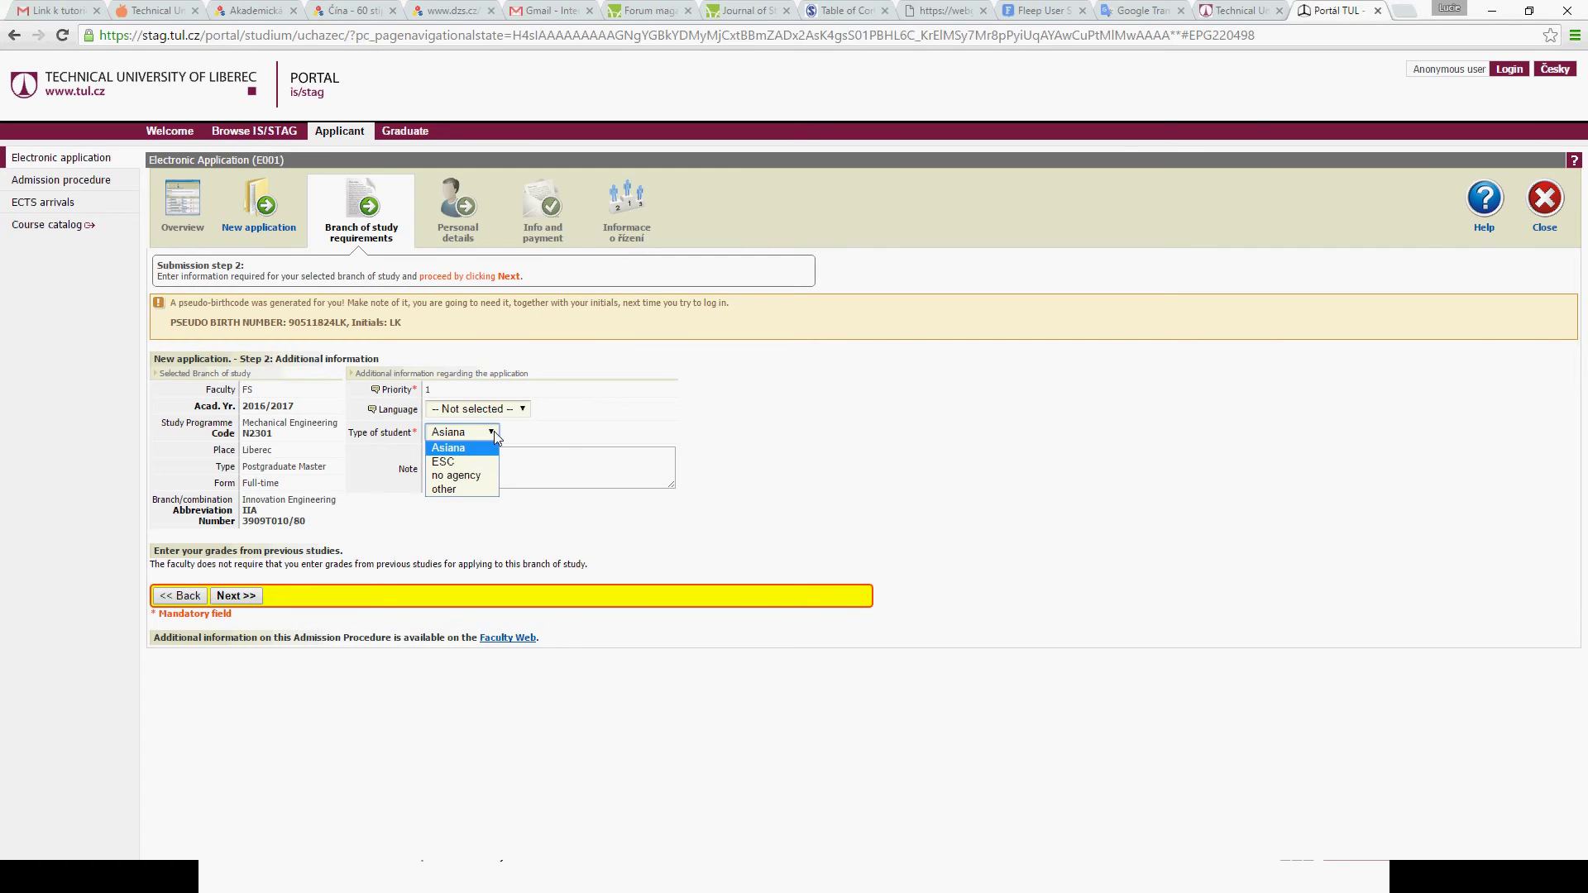
{"action": "left_click", "coordinate": [475, 484]}
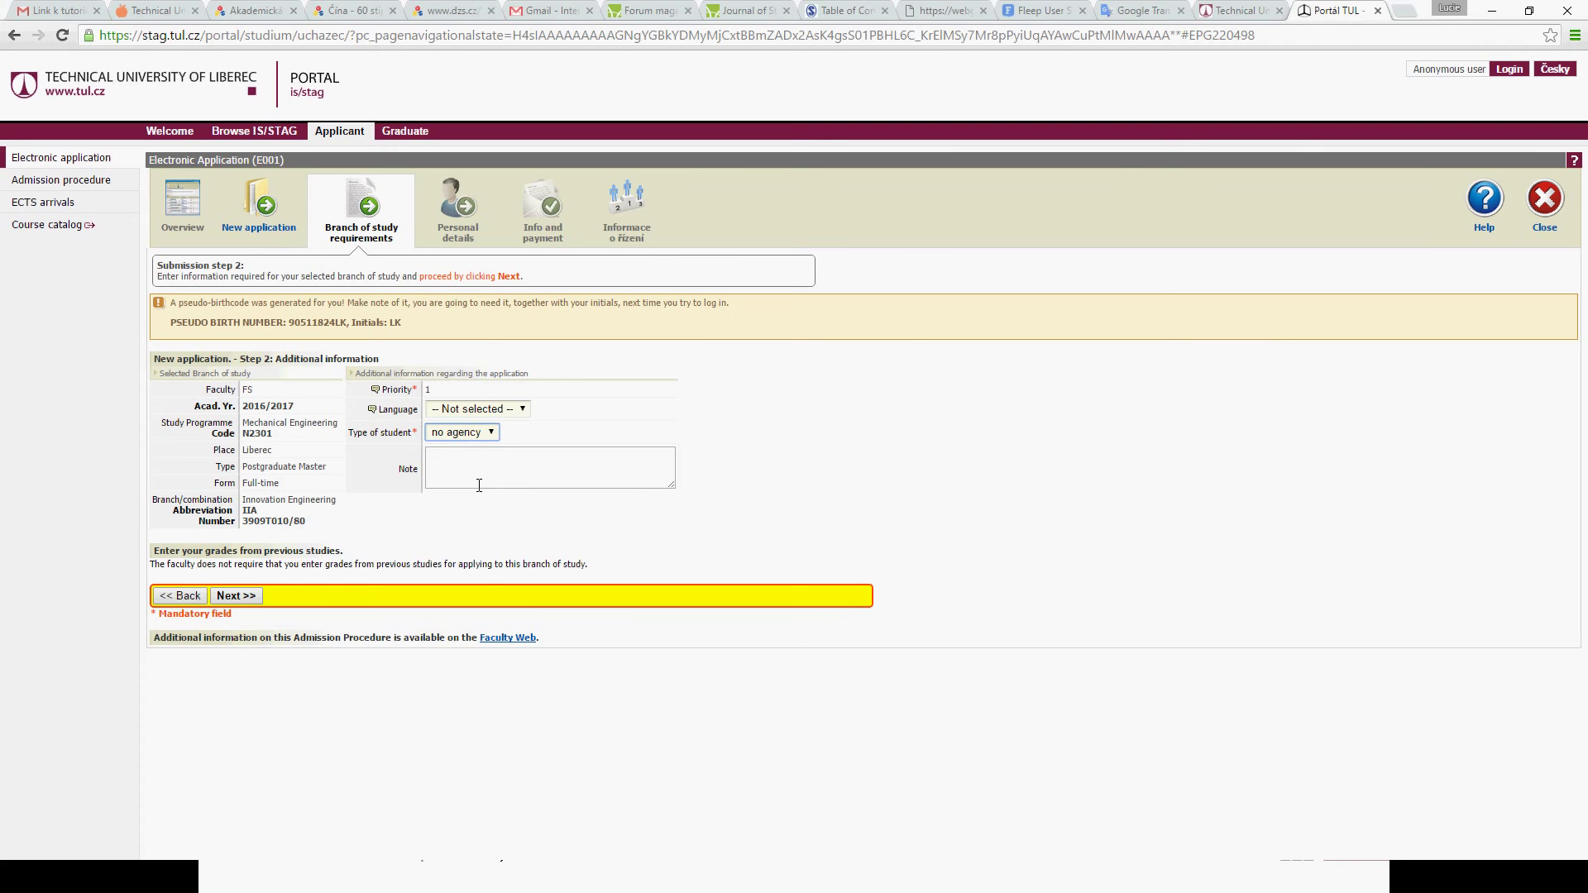
{"action": "left_click", "coordinate": [250, 597]}
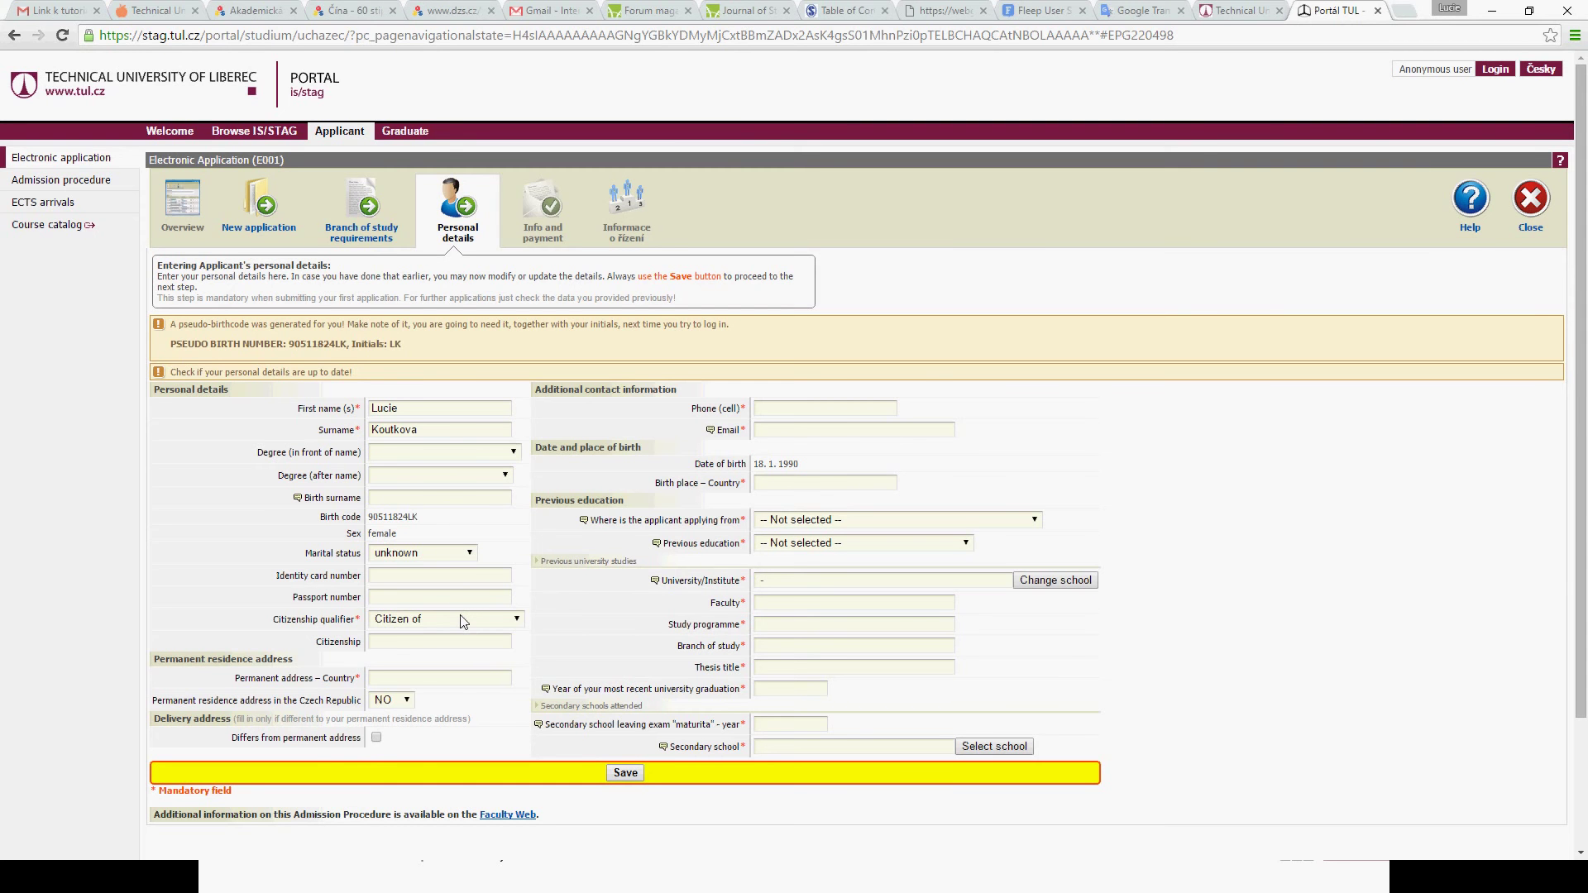
- Set both citizenship and permanent address country to the Republic of India
{"action": "left_click", "coordinate": [453, 645]}
{"action": "type", "text": "India"}
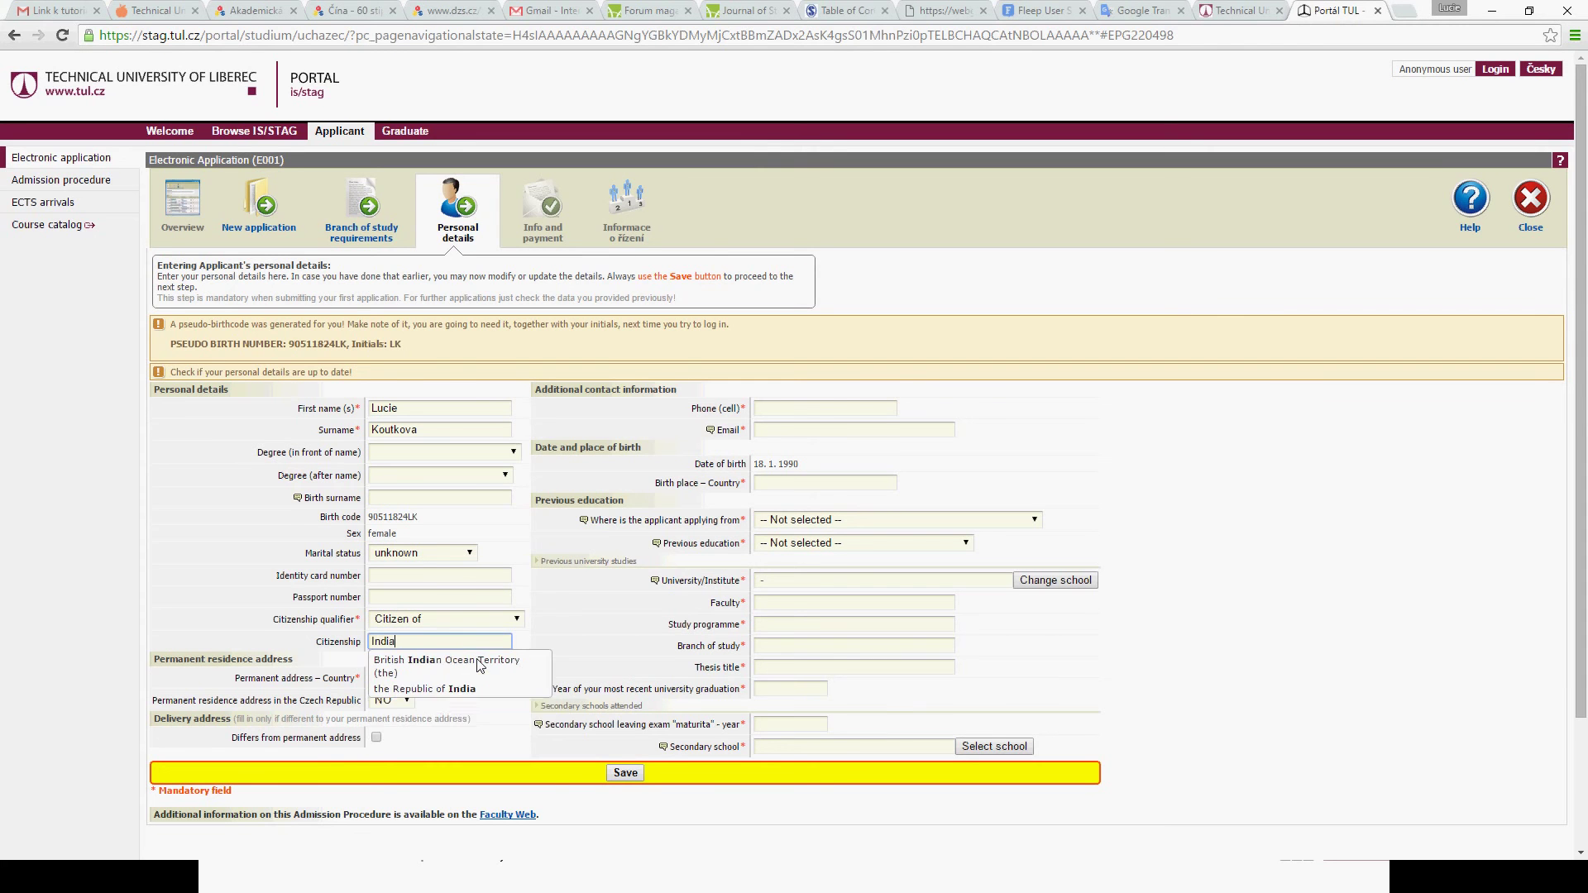
{"action": "left_click", "coordinate": [445, 690]}
{"action": "left_click", "coordinate": [440, 678]}
{"action": "type", "text": "India"}
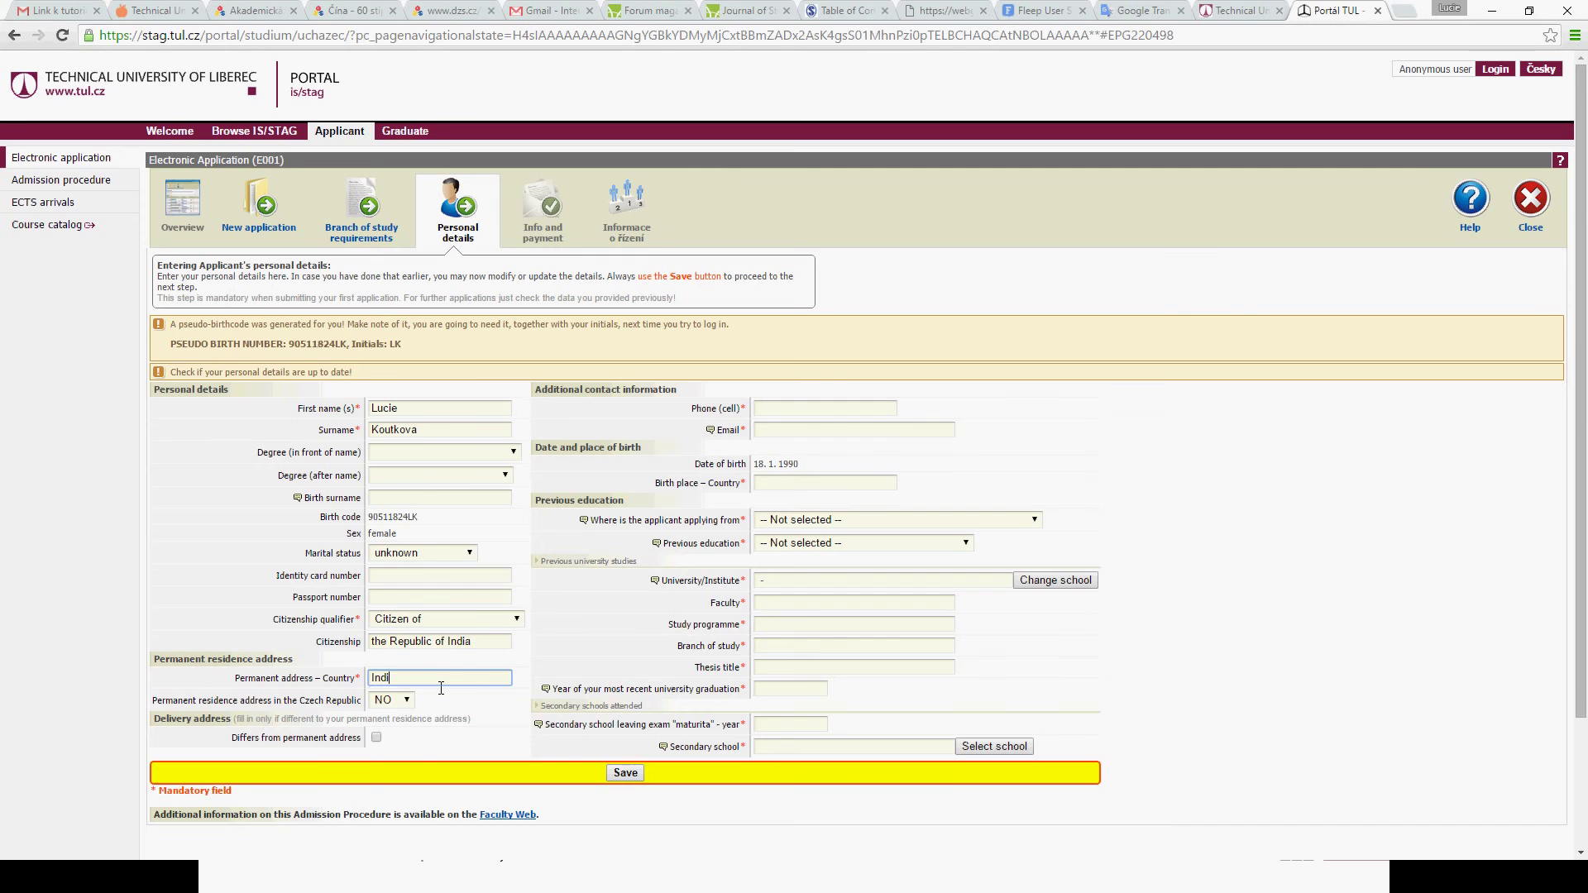
{"action": "left_click", "coordinate": [437, 727]}
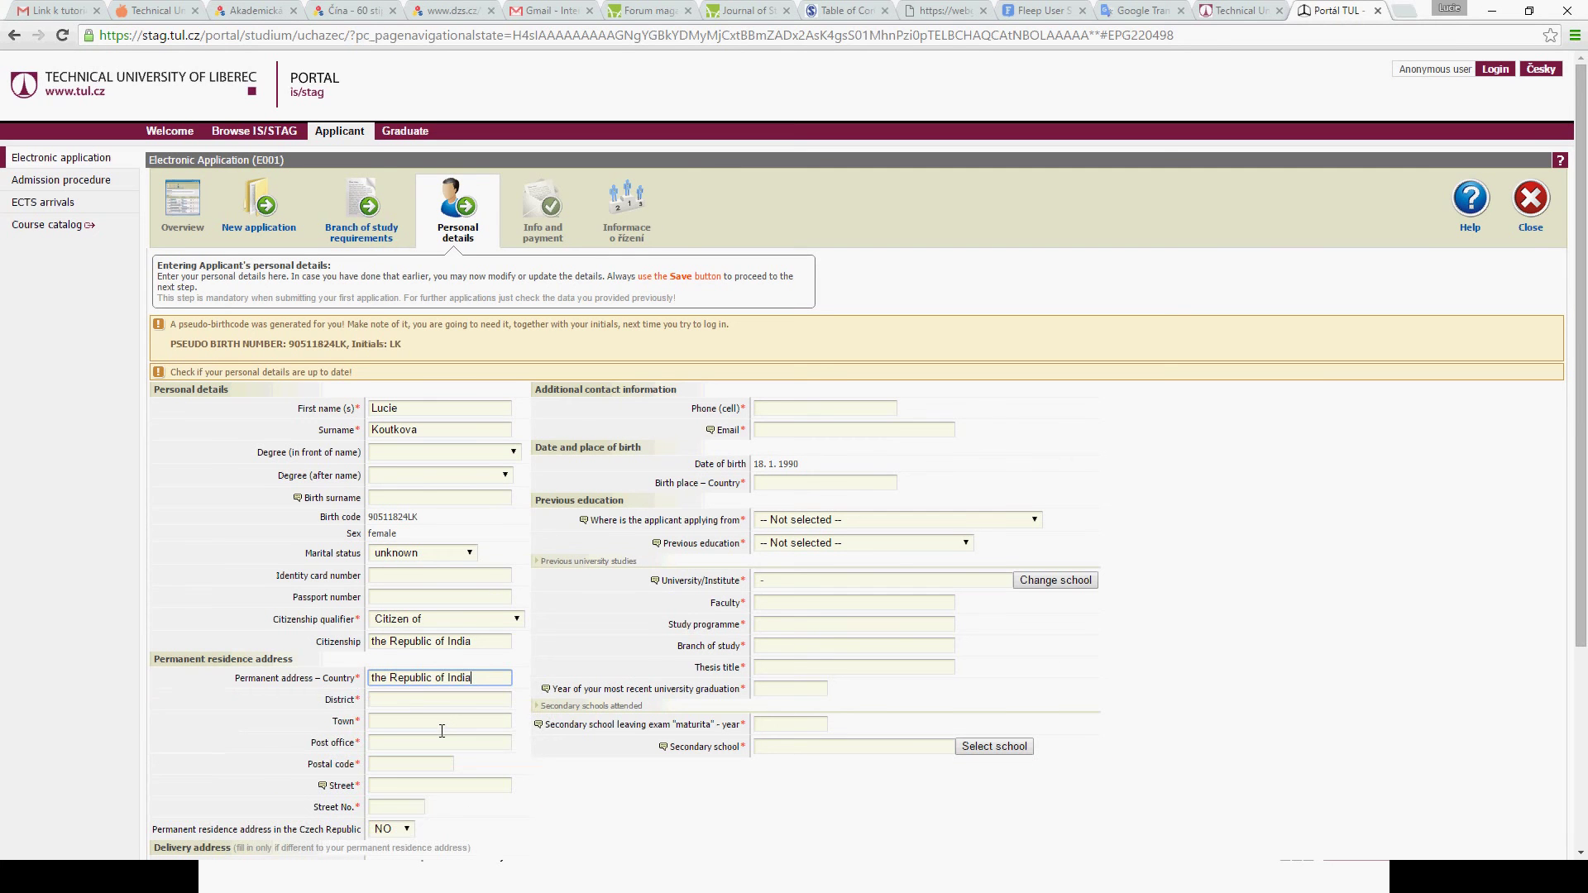
- Fill District, Town and Post office with the placeholder 'xxx'
{"action": "left_click", "coordinate": [443, 710]}
{"action": "type", "text": "xxx"}
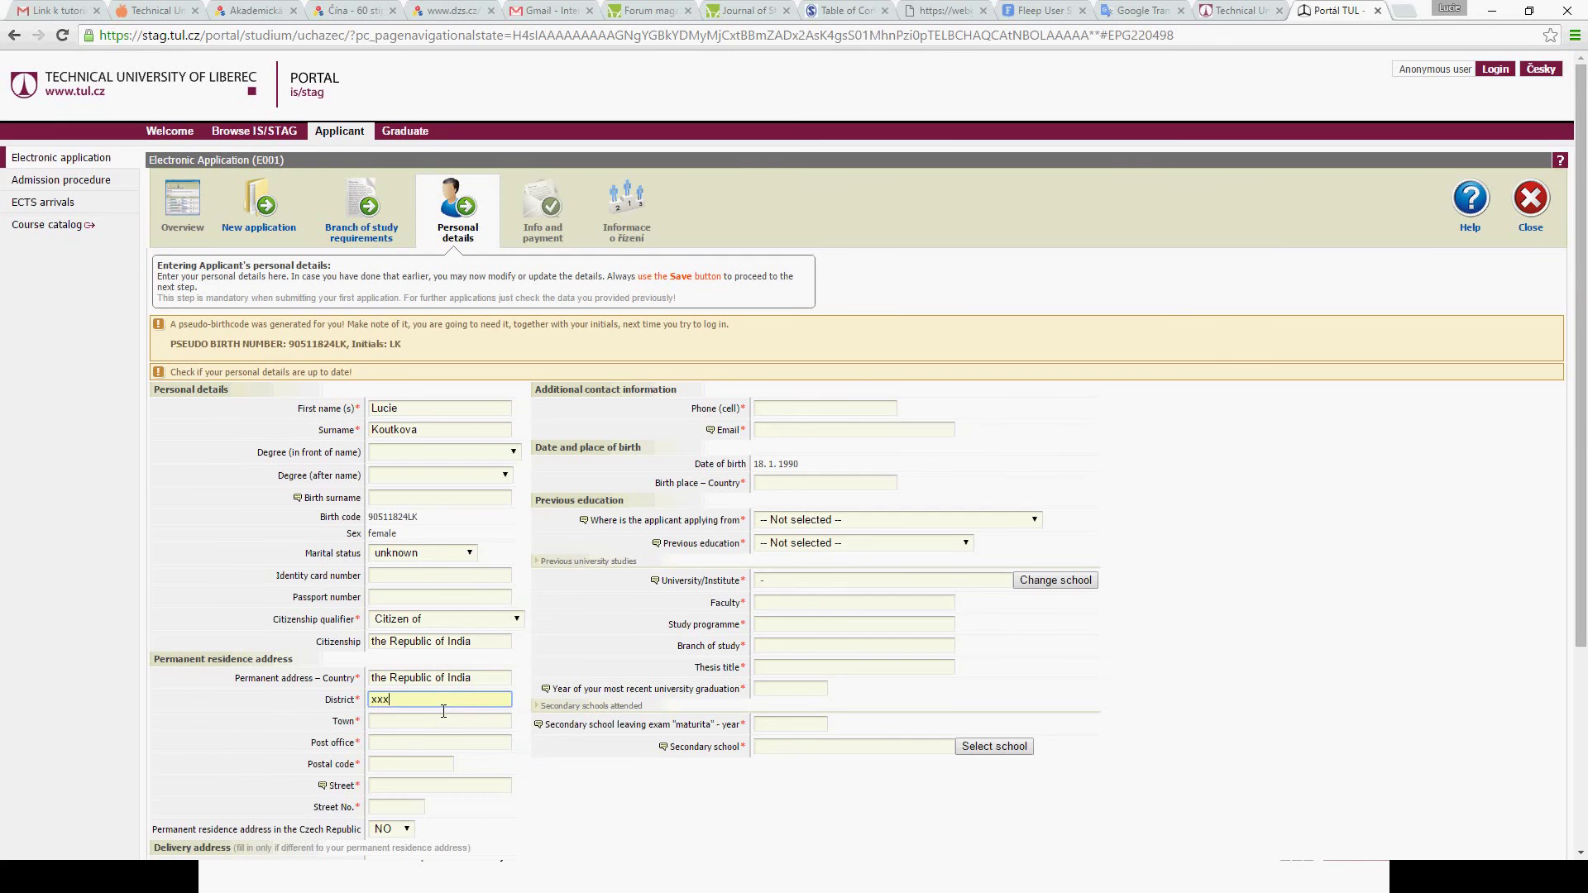
{"action": "left_click", "coordinate": [443, 720]}
{"action": "type", "text": "xxx"}
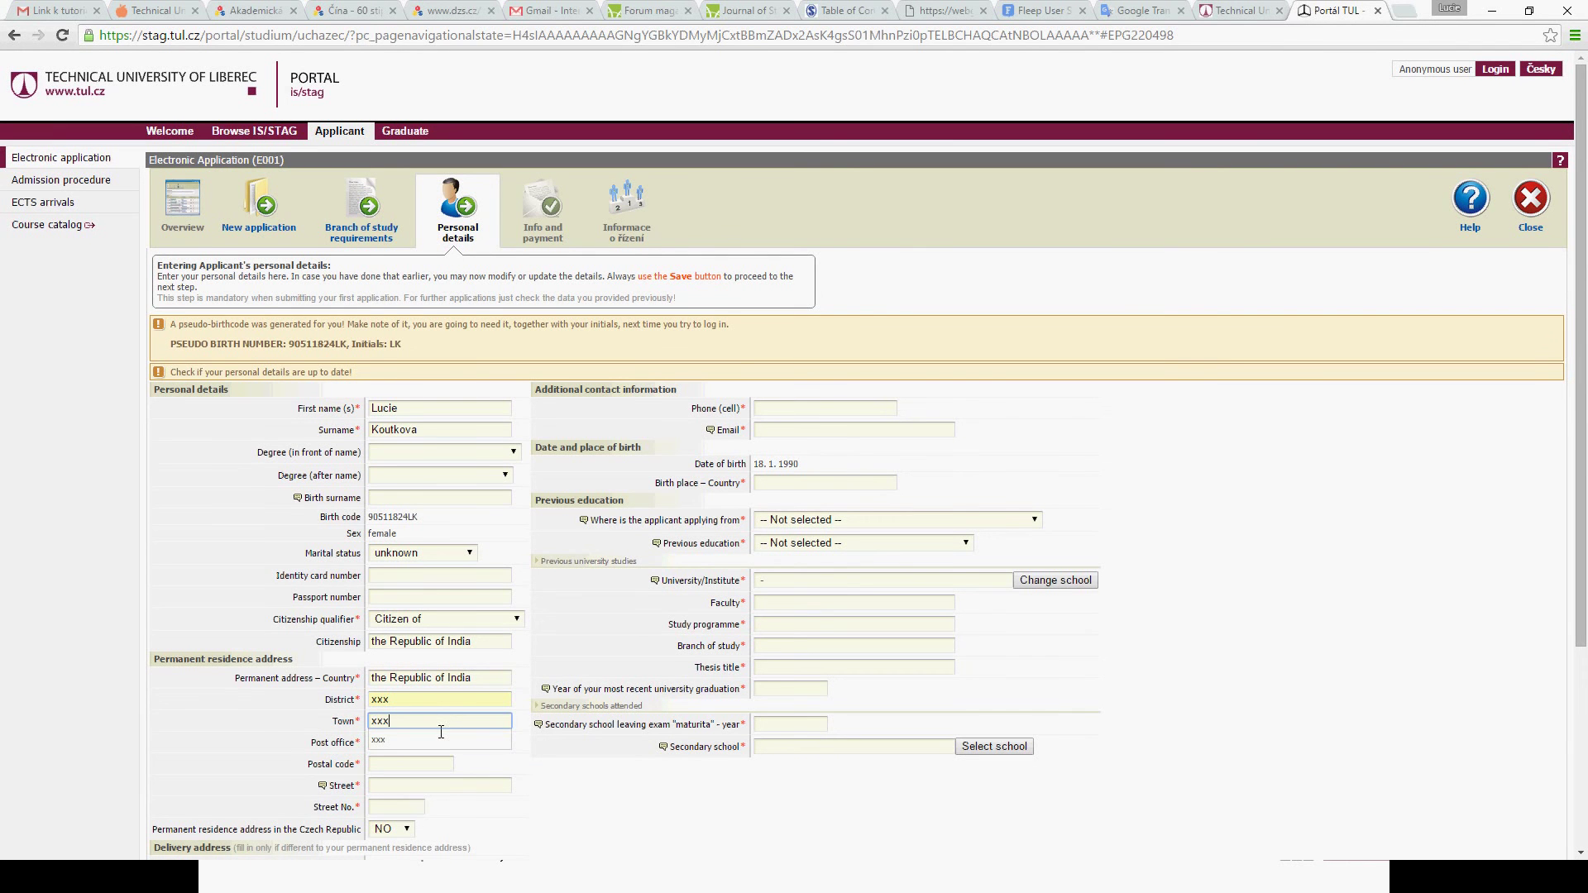
{"action": "key", "text": "Tab"}
{"action": "type", "text": "xxx"}
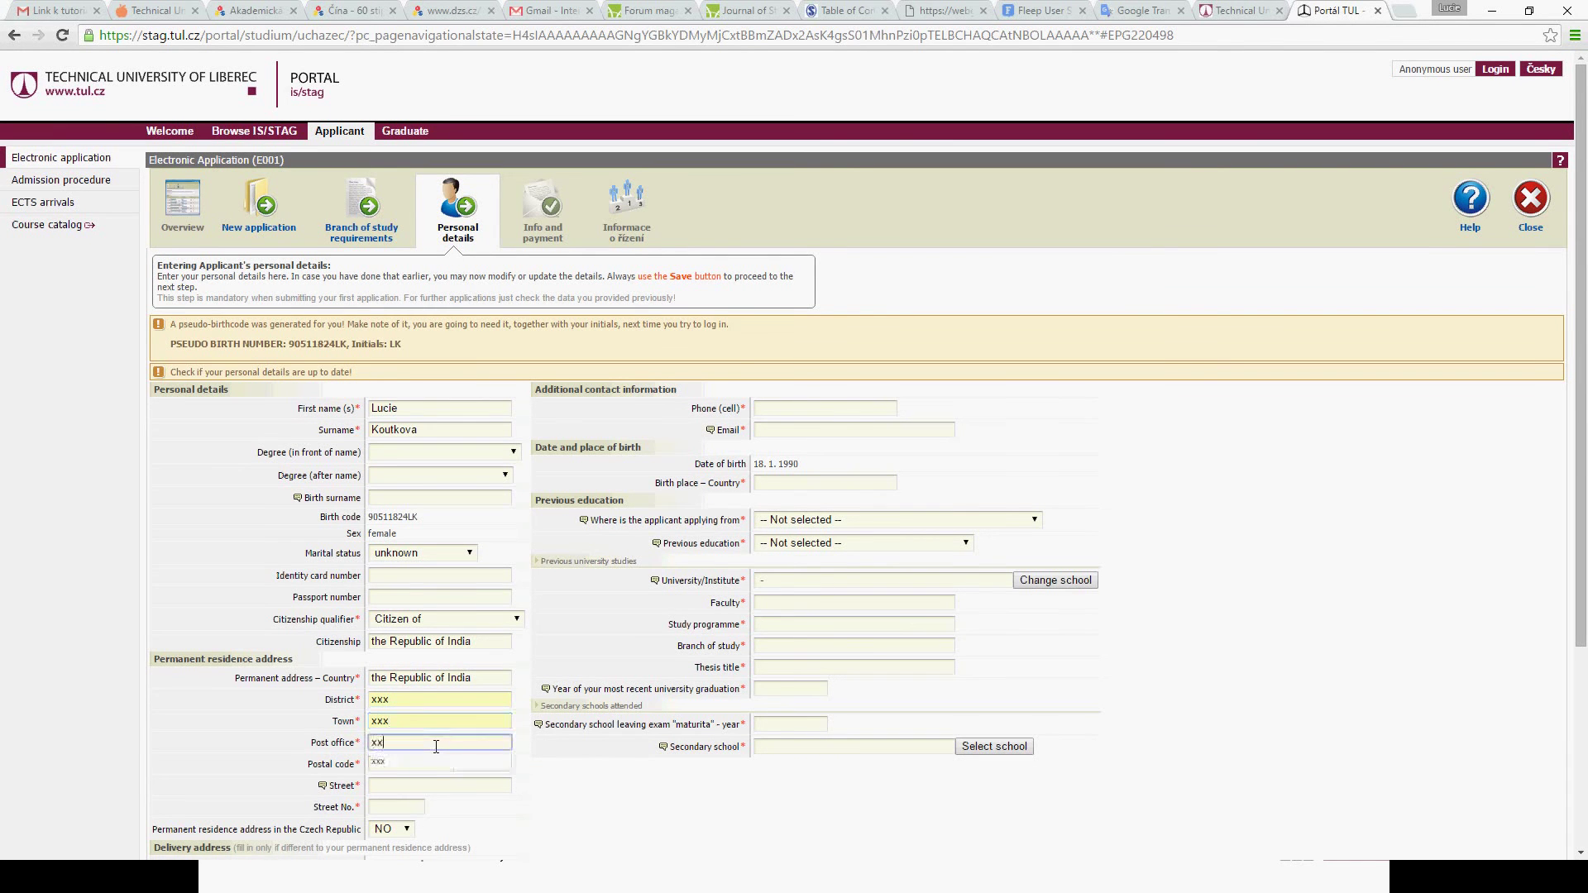
- Enter postal code 111111, the suggested street and street number 9
{"action": "left_click", "coordinate": [419, 771]}
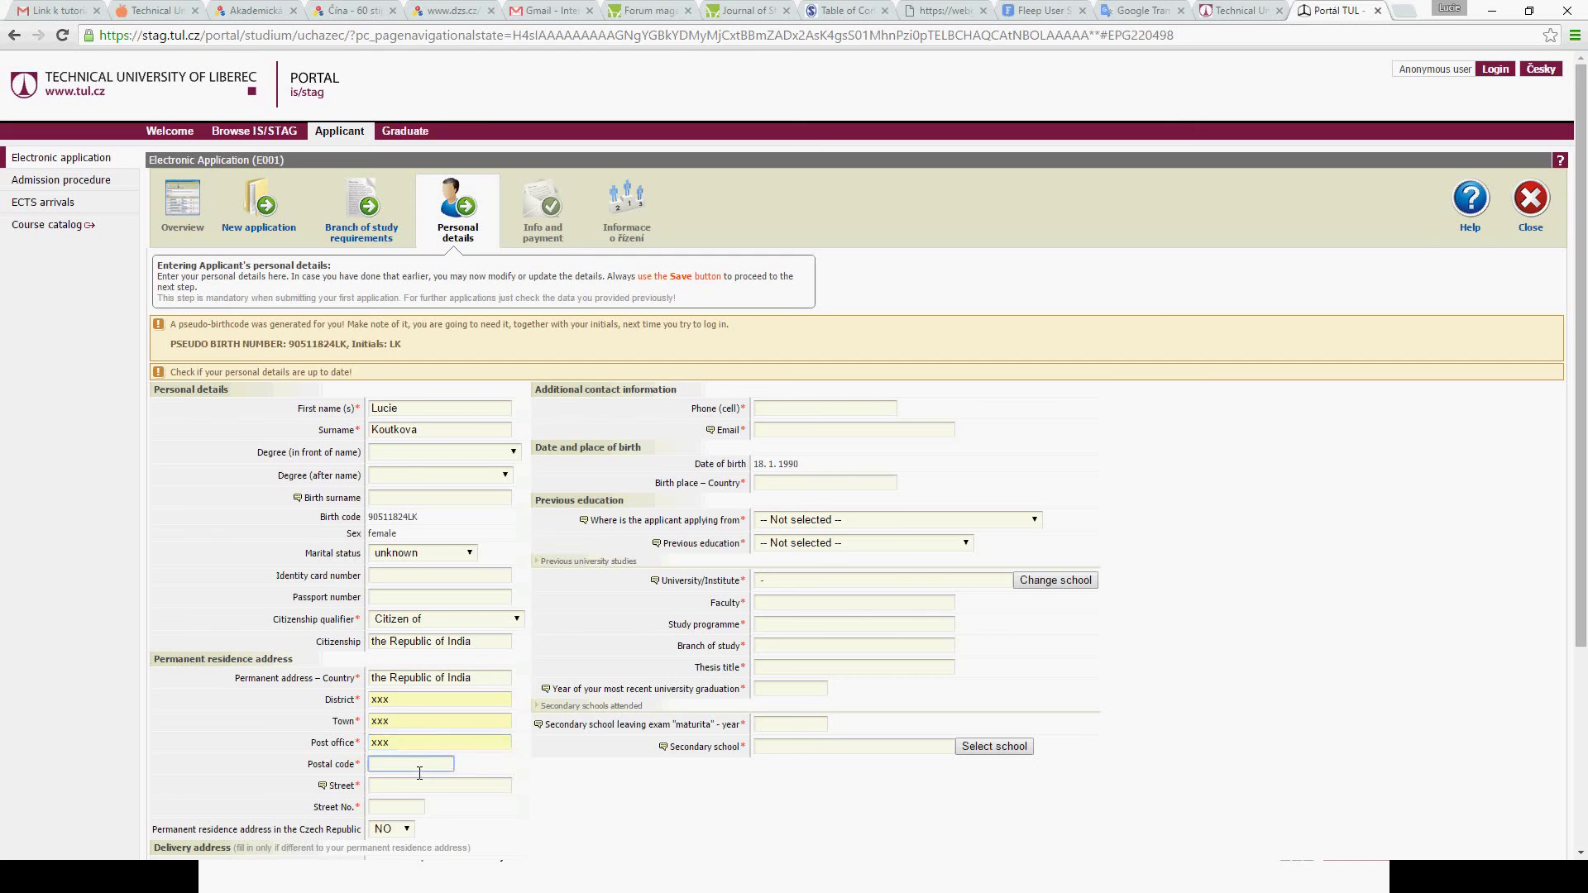
{"action": "type", "text": "111111"}
{"action": "left_click", "coordinate": [399, 790]}
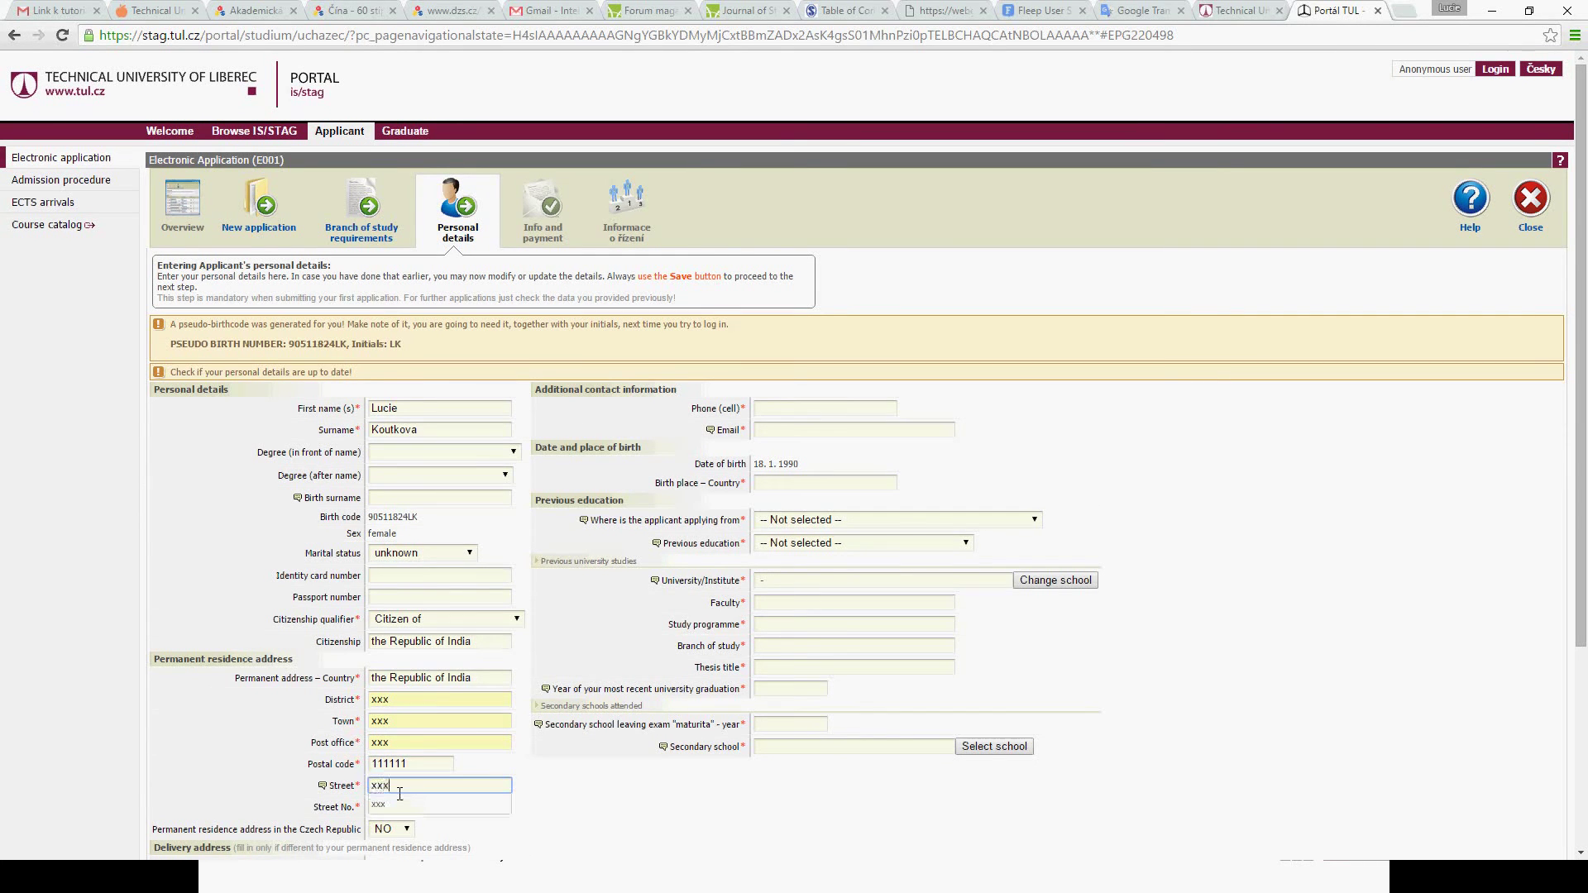
{"action": "left_click", "coordinate": [400, 815]}
{"action": "left_click", "coordinate": [400, 811]}
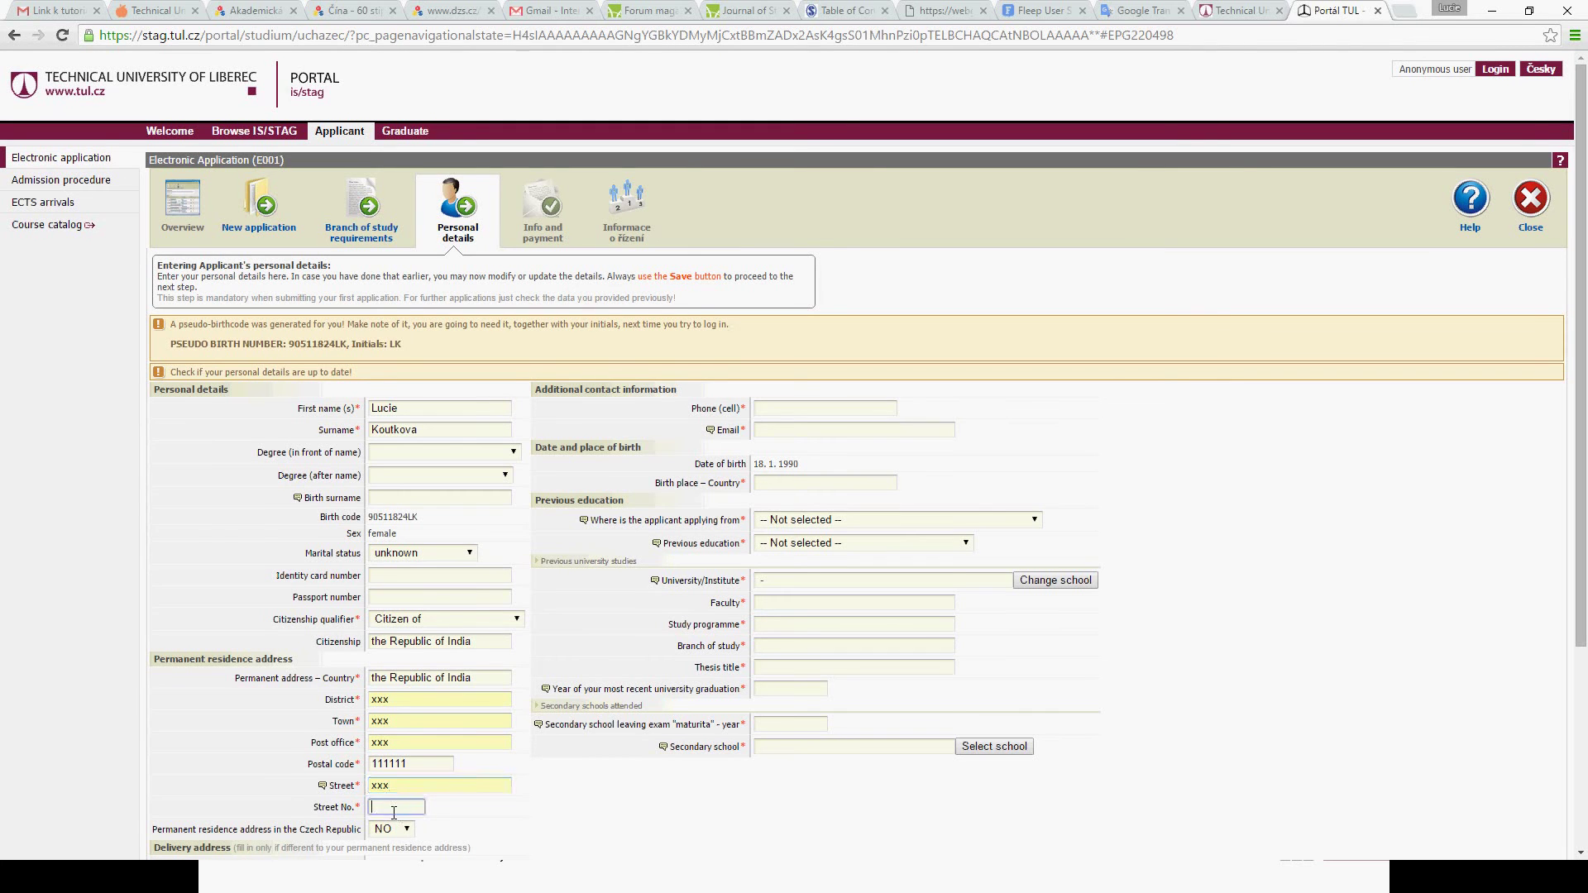
{"action": "type", "text": "9"}
{"action": "left_click", "coordinate": [836, 411]}
- Enter the applicant's cell phone number and e-mail address, accepting the suggested e-mail
{"action": "type", "text": "00"}
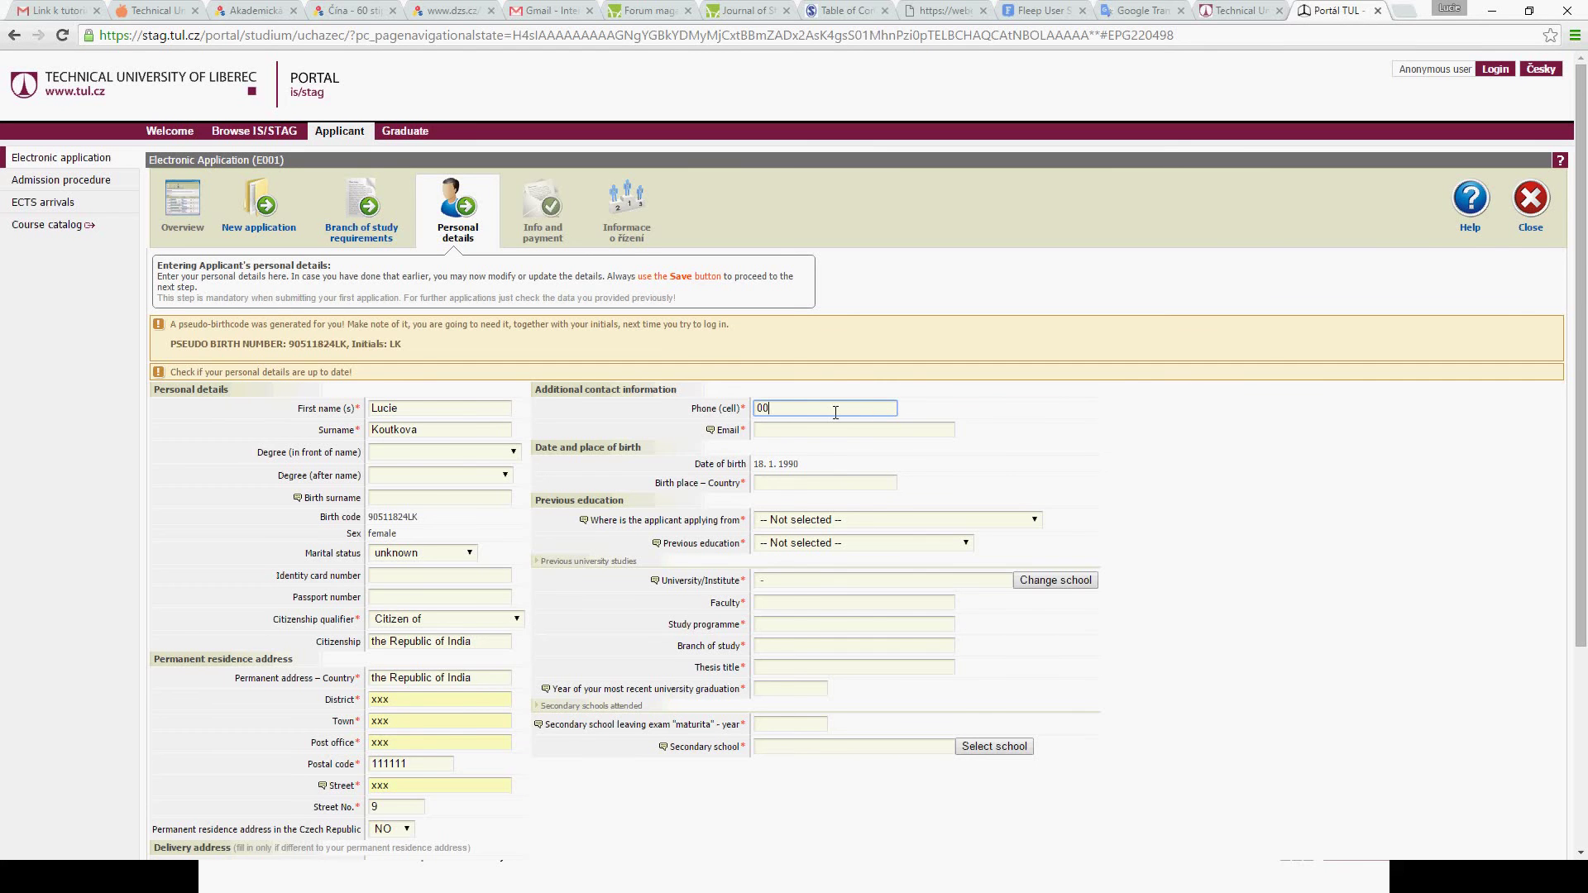
{"action": "type", "text": "9199999999"}
{"action": "left_click", "coordinate": [862, 432]}
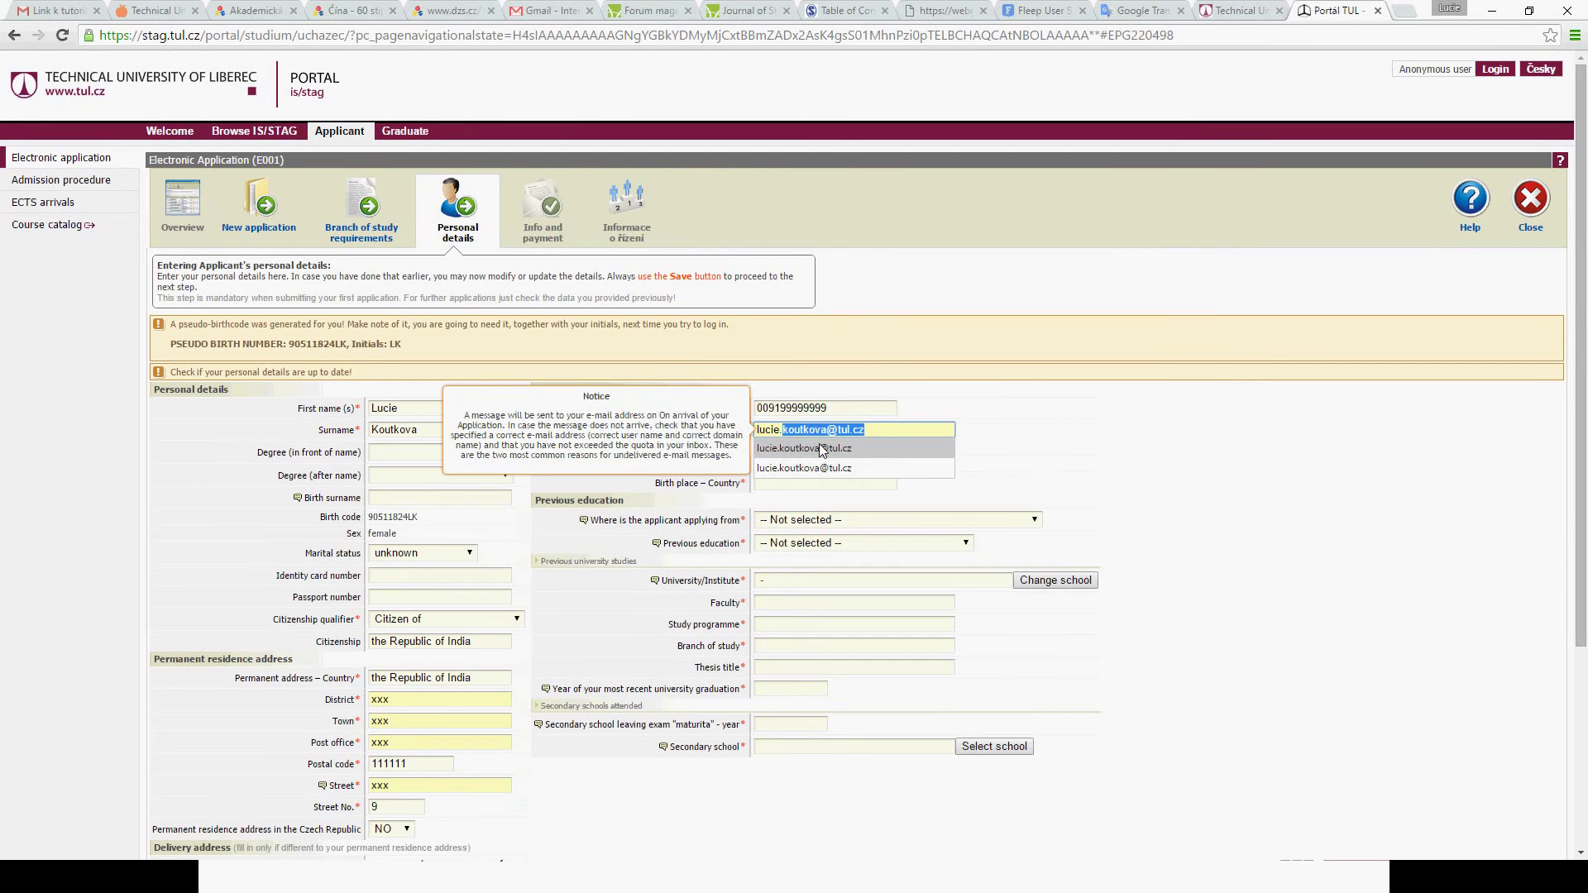
{"action": "left_click", "coordinate": [823, 448]}
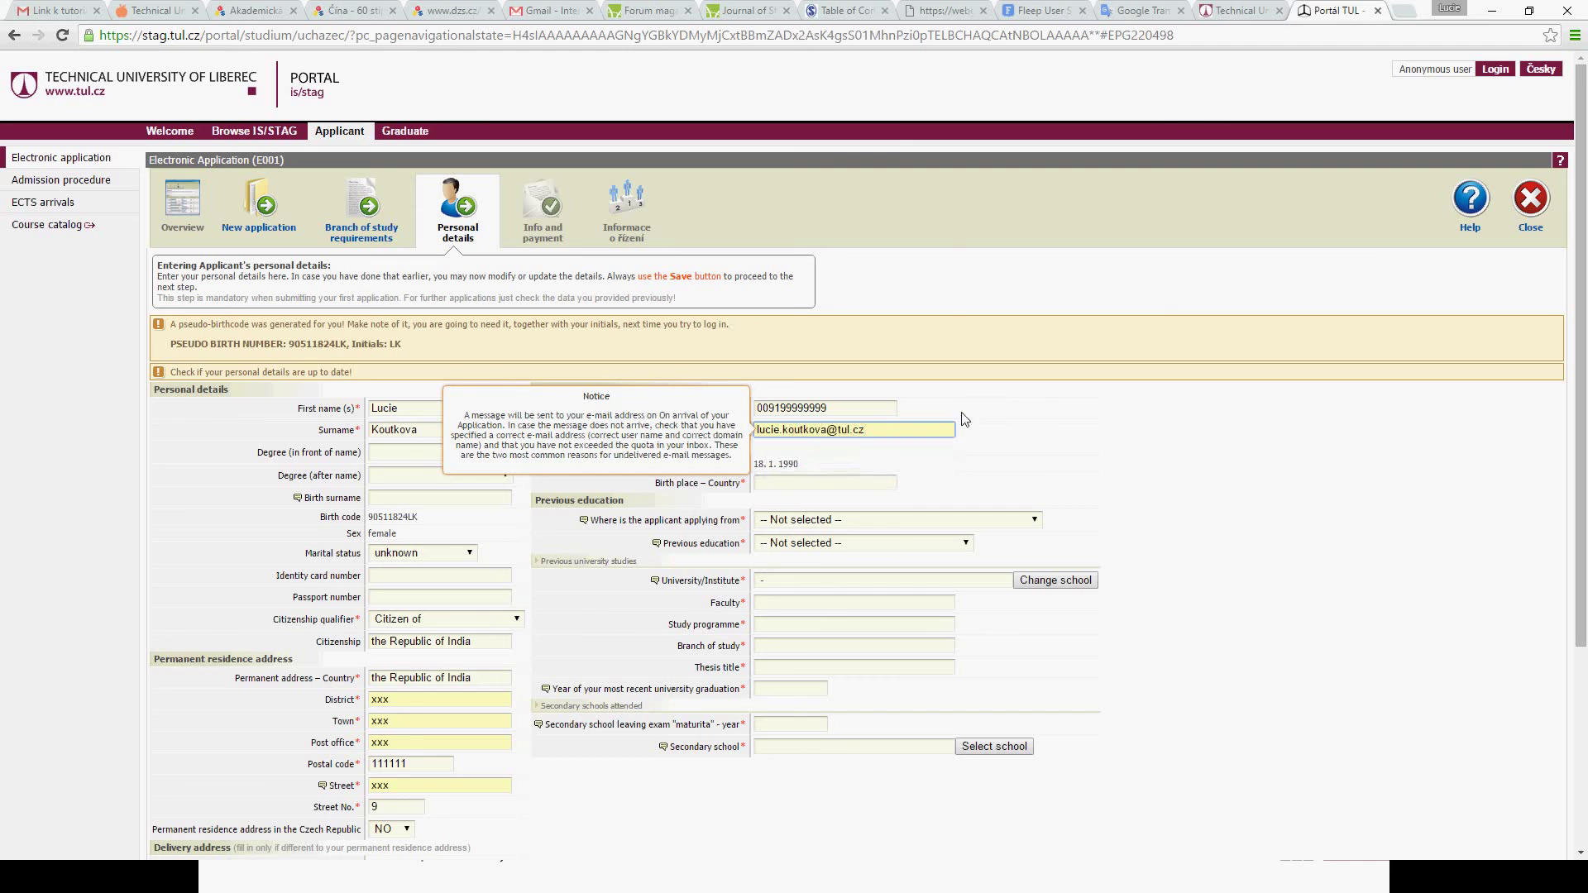
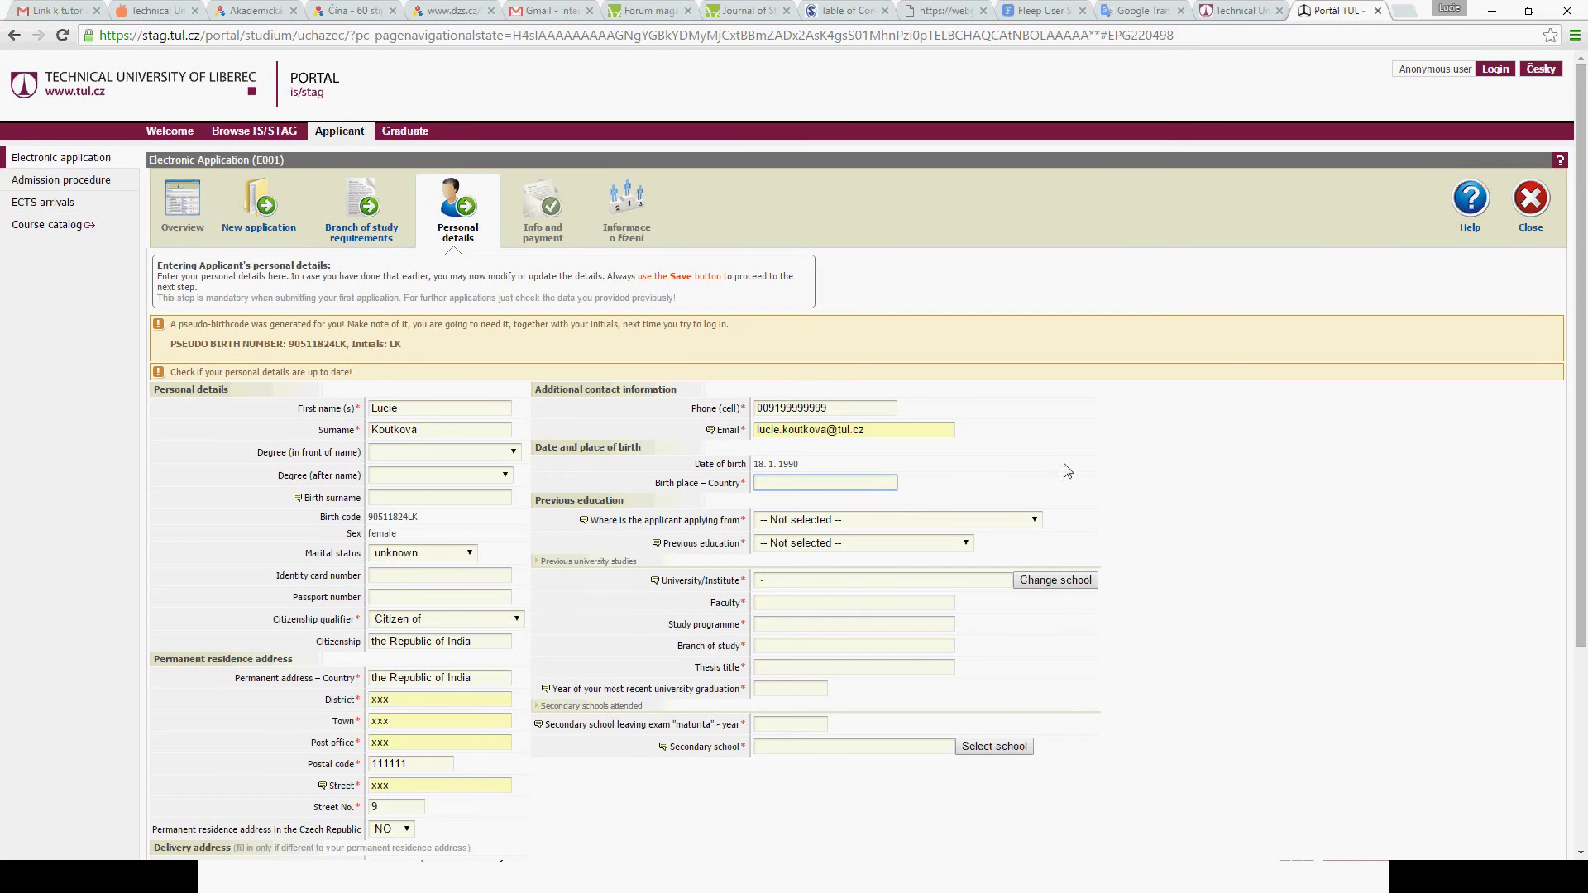
- Set the birth country to the Republic of India and the birth place to New Delhi
{"action": "type", "text": "India"}
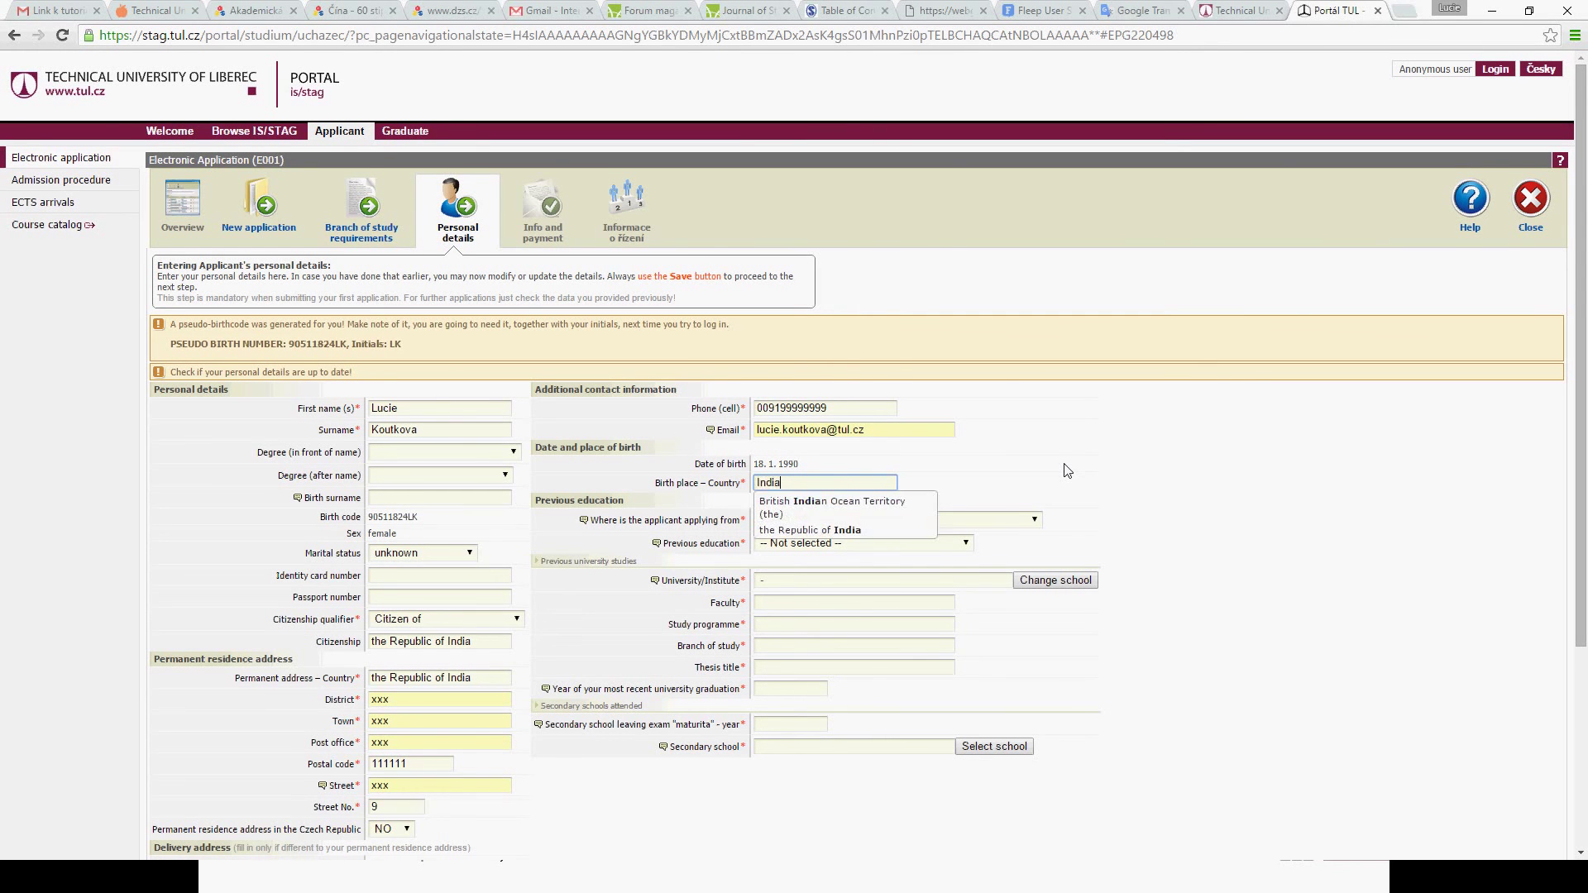
{"action": "left_click", "coordinate": [791, 533]}
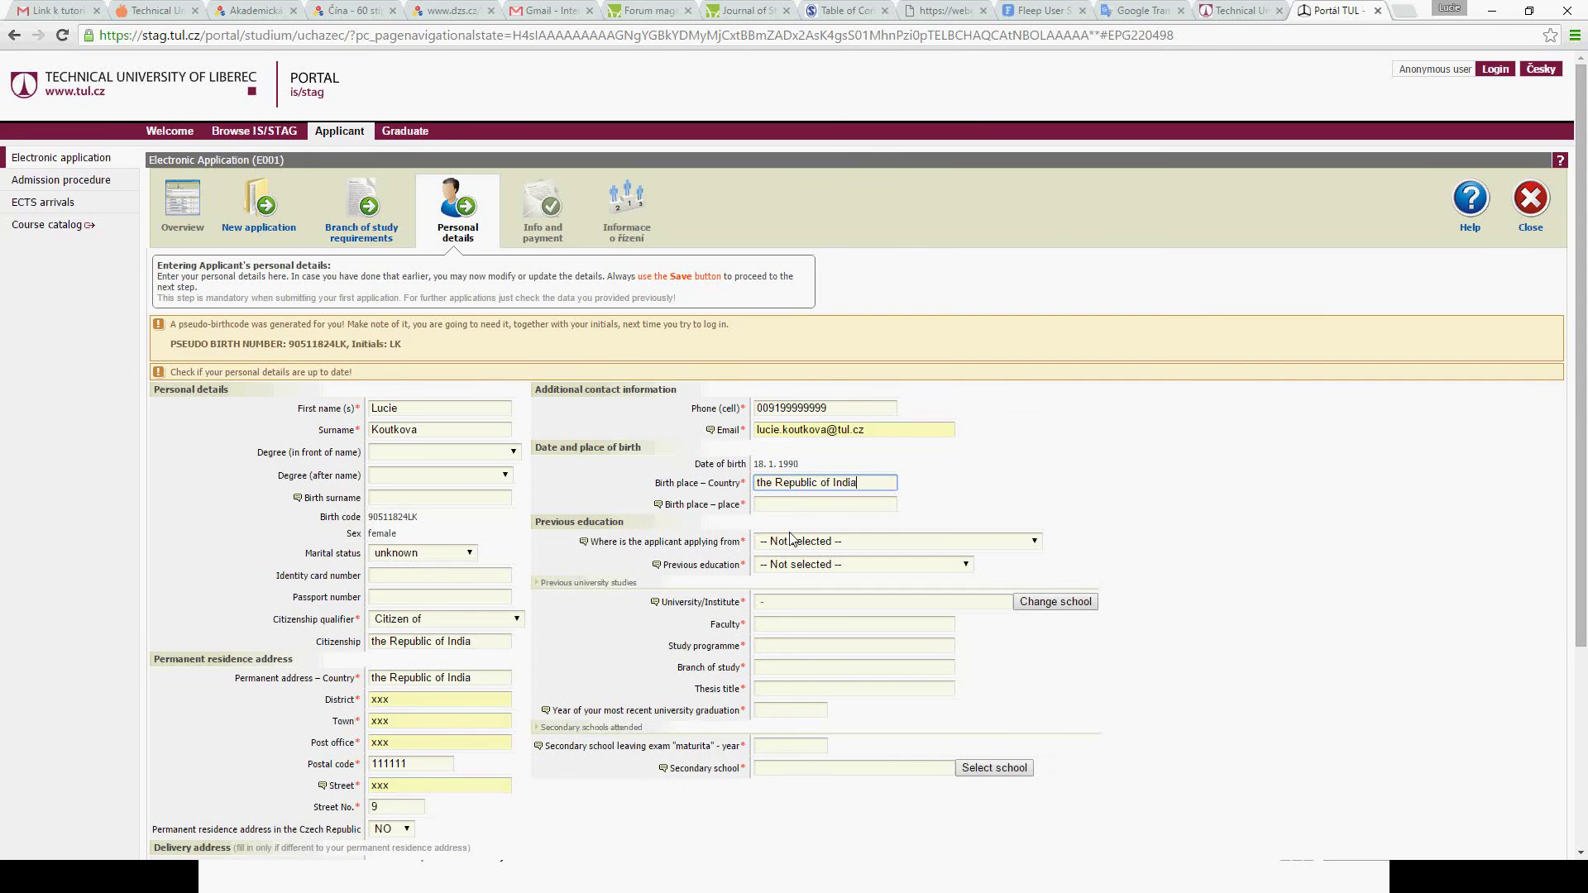
{"action": "left_click", "coordinate": [799, 504]}
{"action": "type", "text": "New Delhi"}
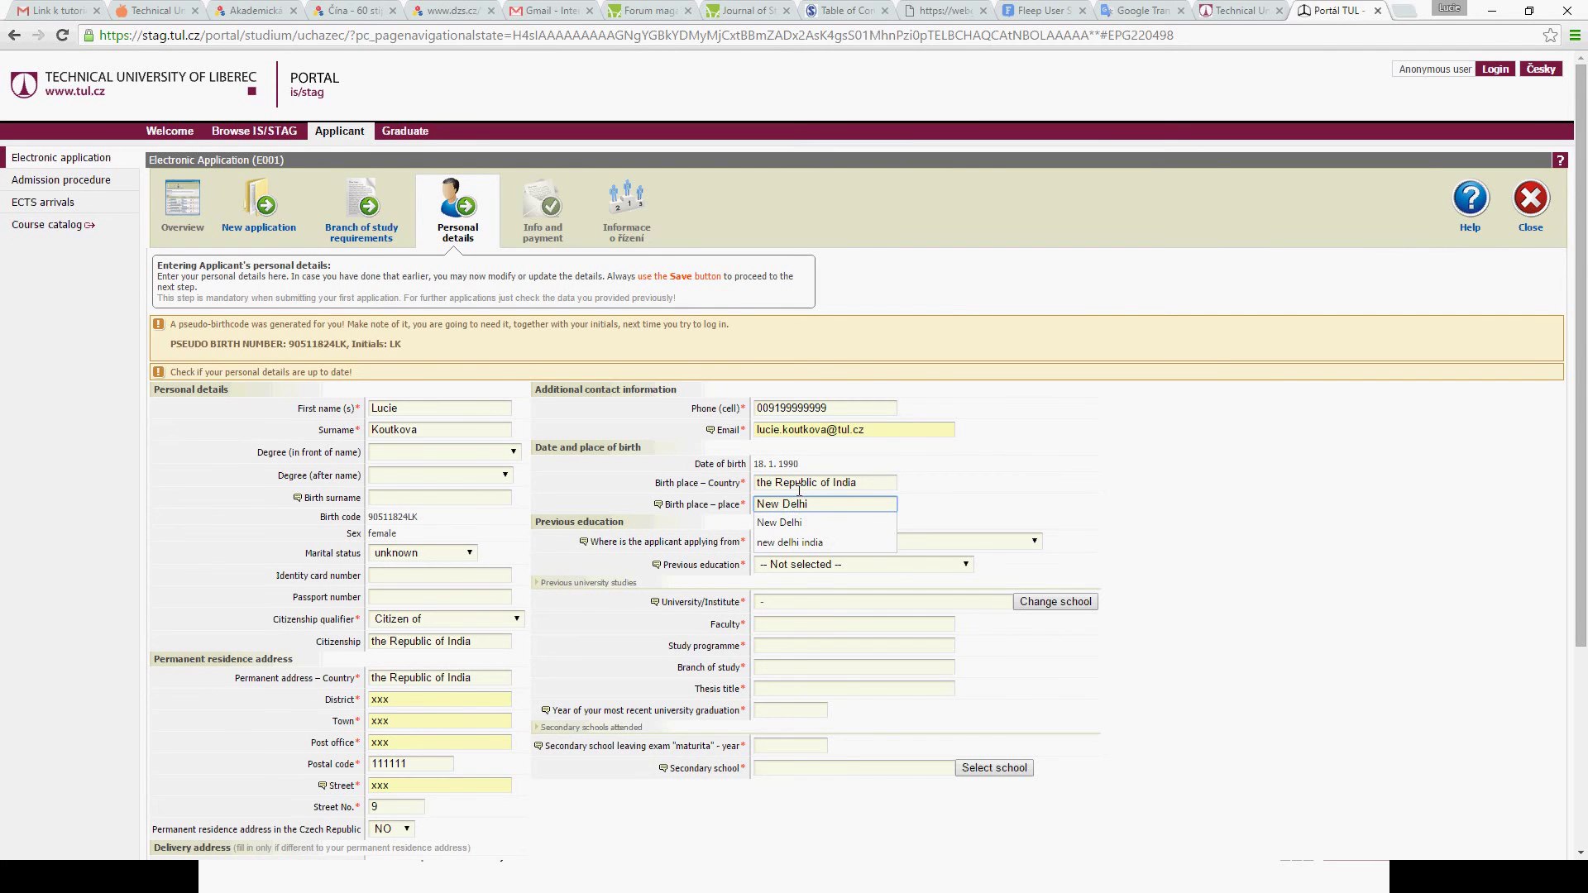
{"action": "left_click", "coordinate": [786, 522]}
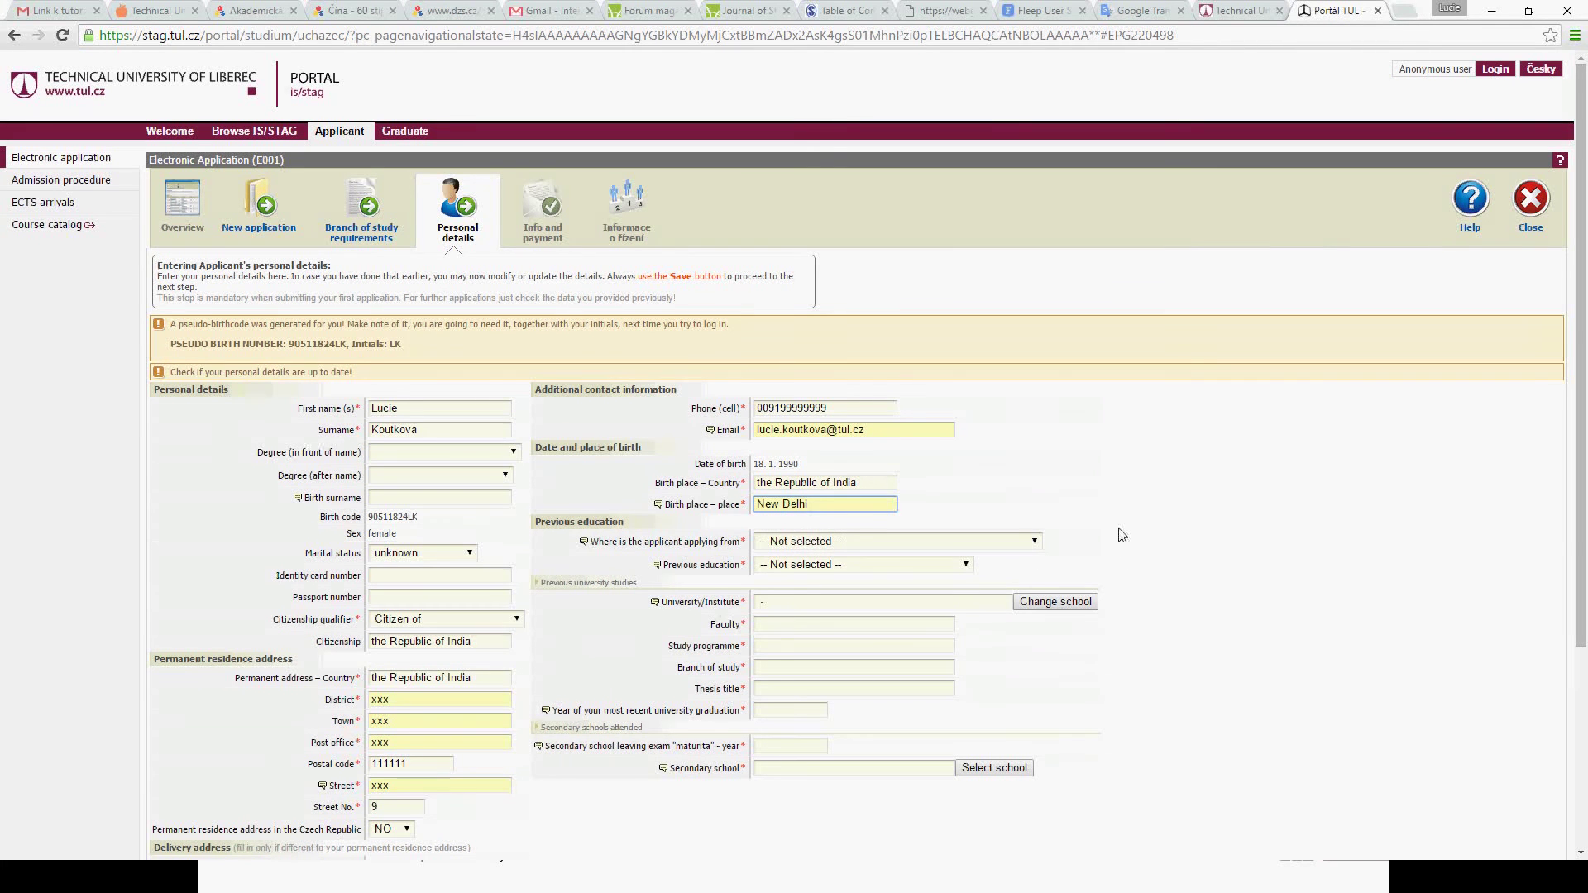
- Set applying from to University and previous education to Higher education - Bachelor
{"action": "left_click", "coordinate": [1011, 545]}
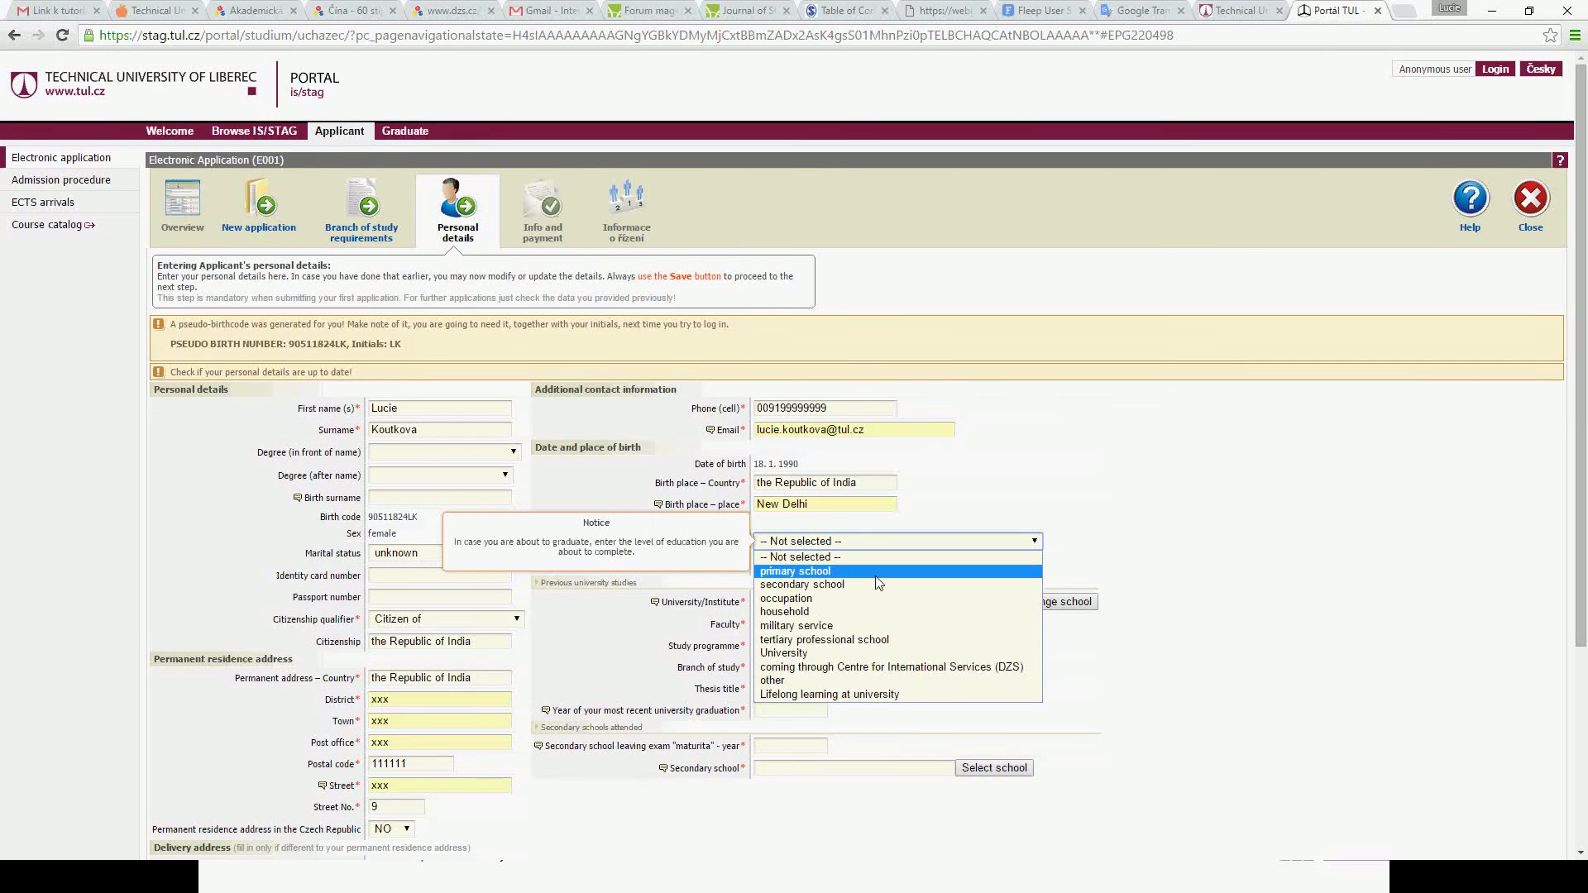
{"action": "left_click", "coordinate": [820, 654]}
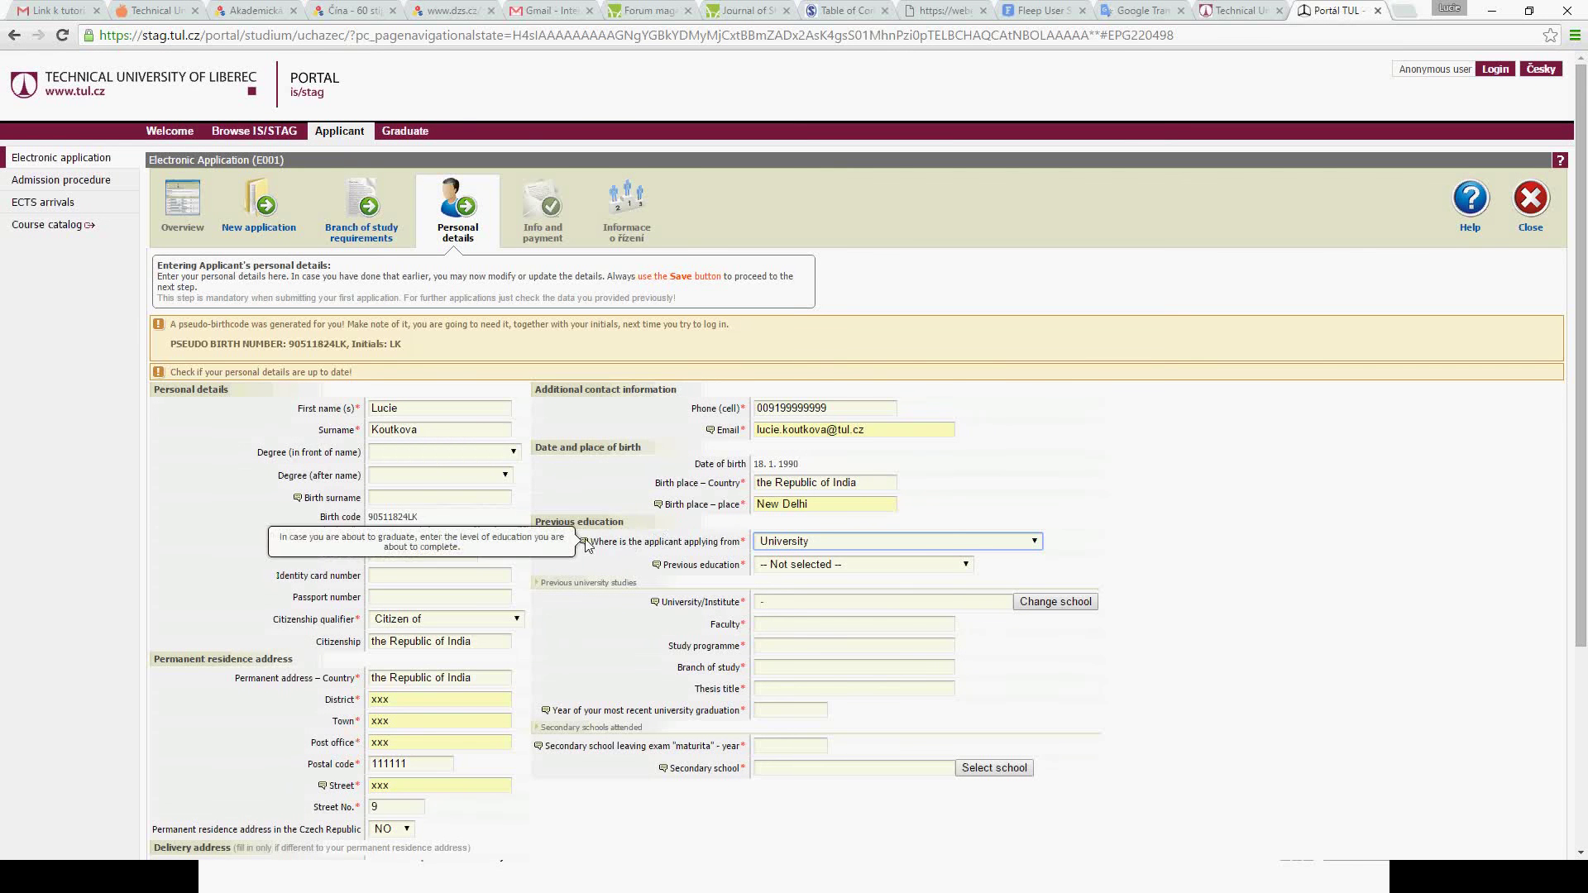
{"action": "mouse_move", "coordinate": [657, 567]}
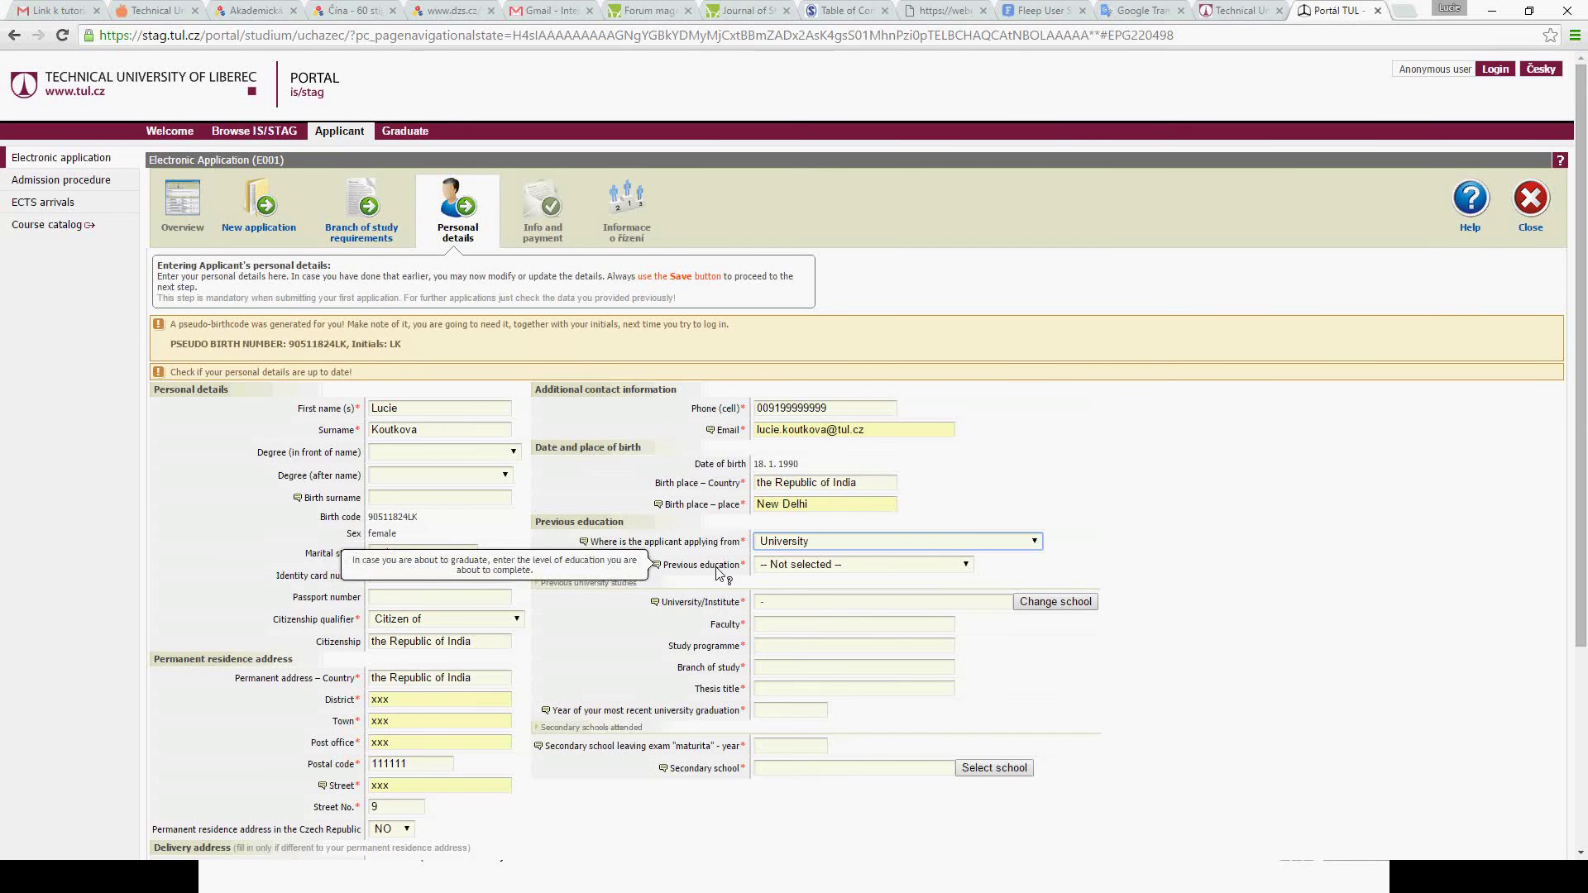
{"action": "left_click", "coordinate": [964, 566]}
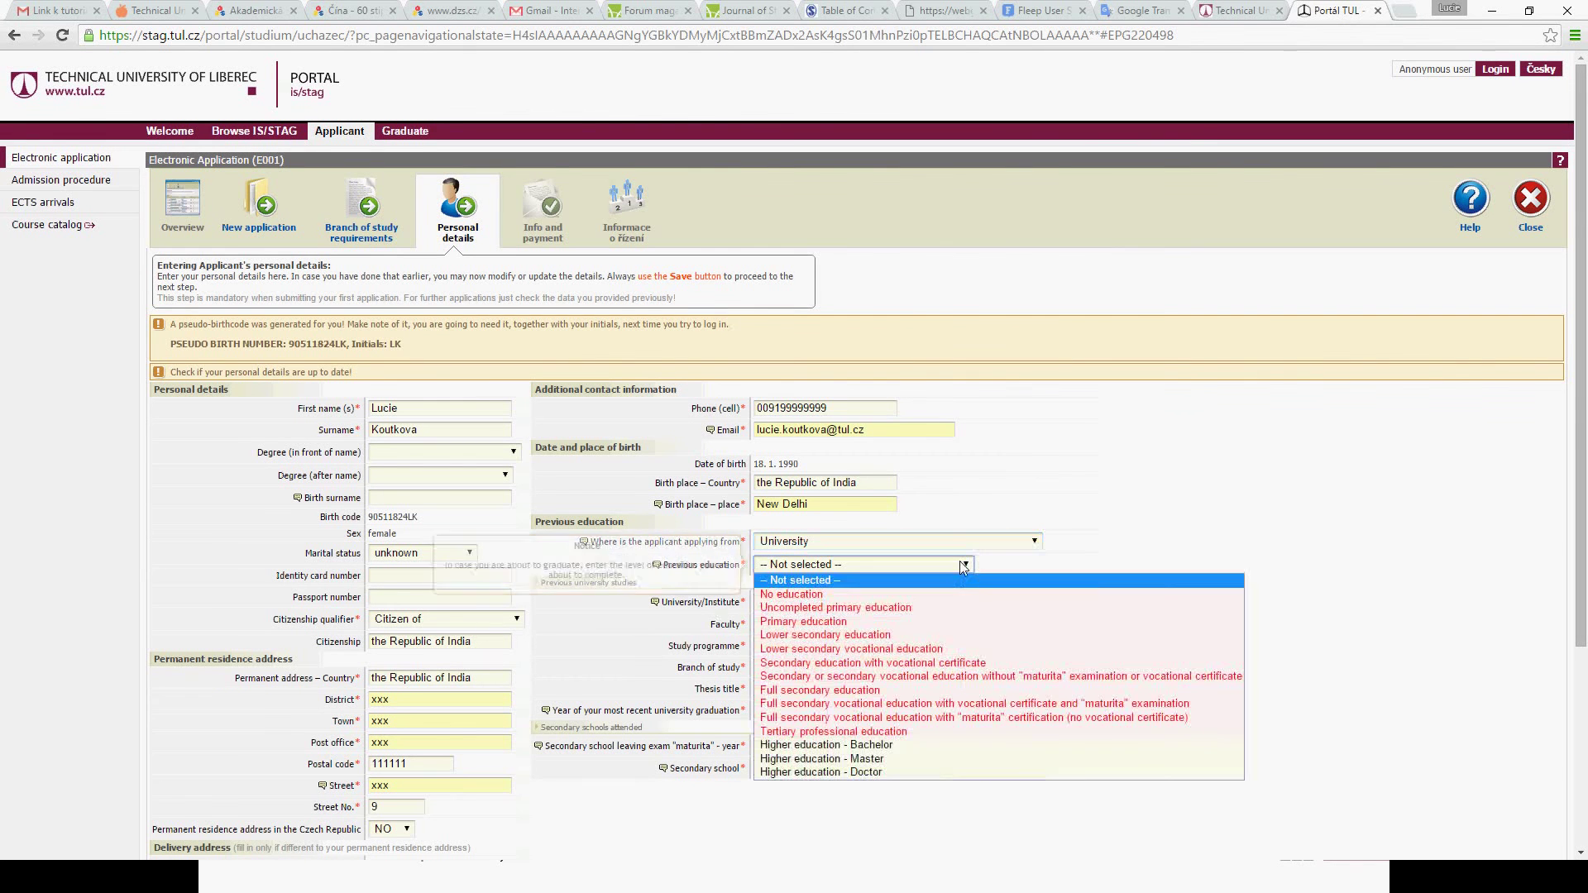
{"action": "left_click", "coordinate": [847, 745]}
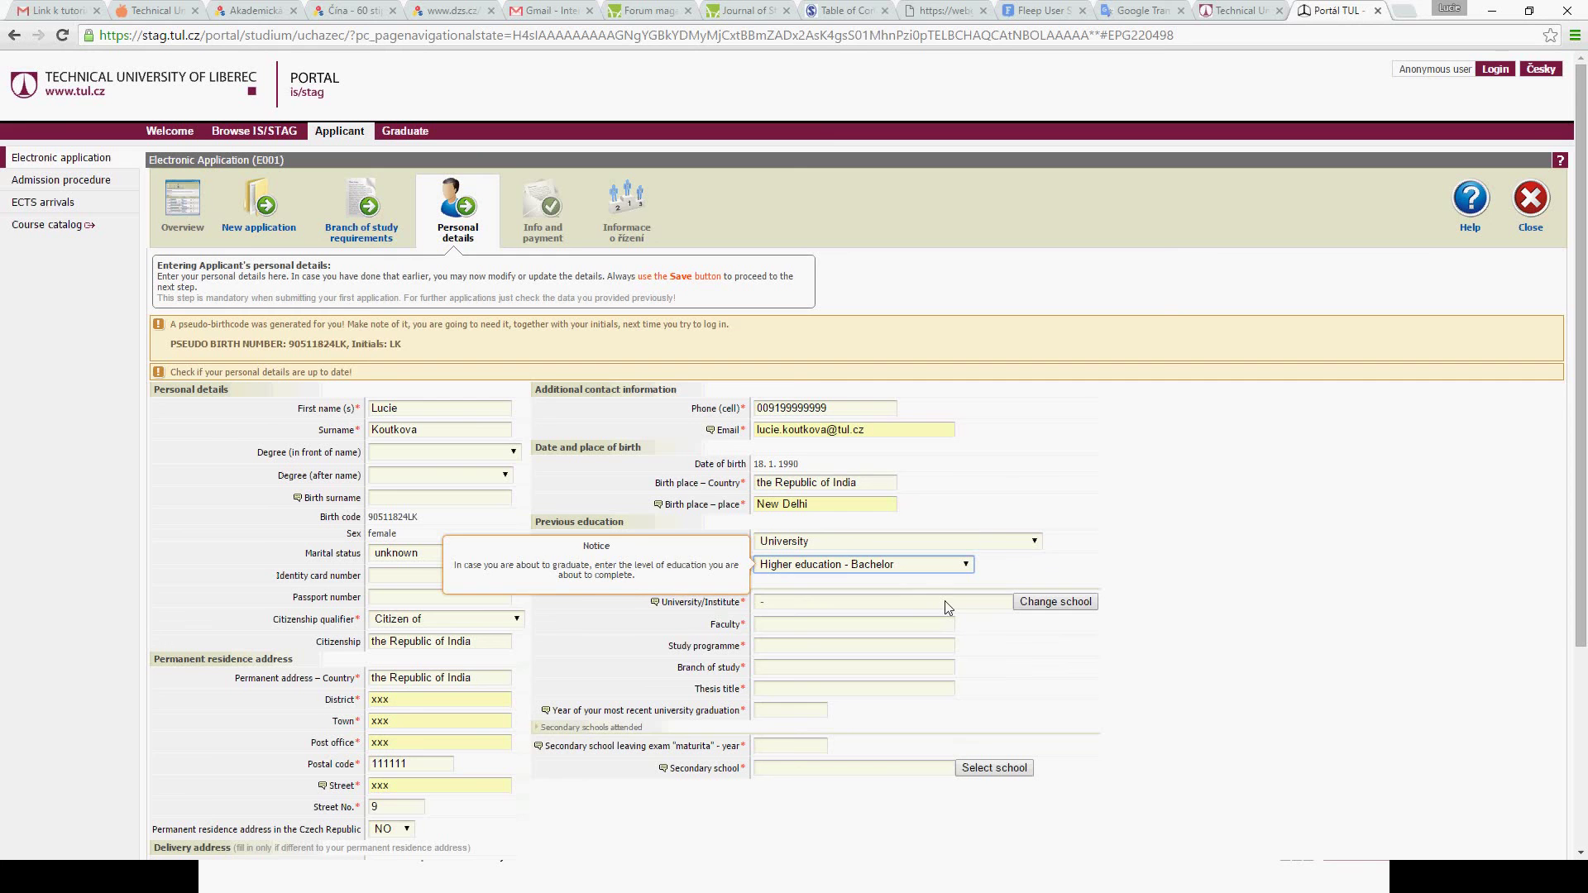
- Enter 'Amity University' with town 'New Delhi' manually as the previous school
{"action": "left_click", "coordinate": [1041, 605]}
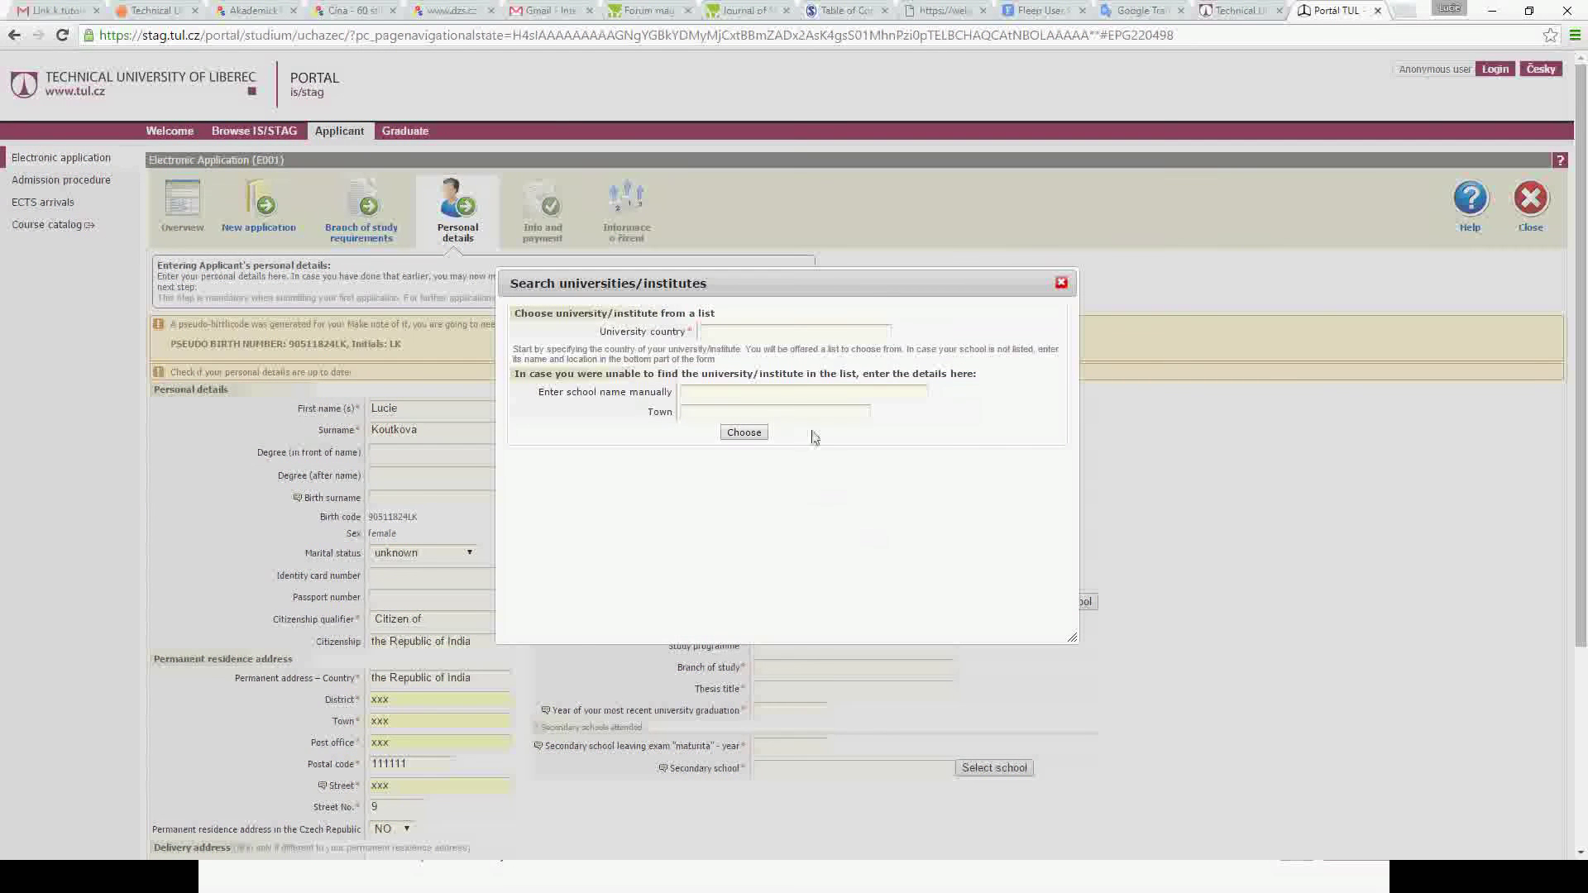
{"action": "left_click", "coordinate": [776, 394]}
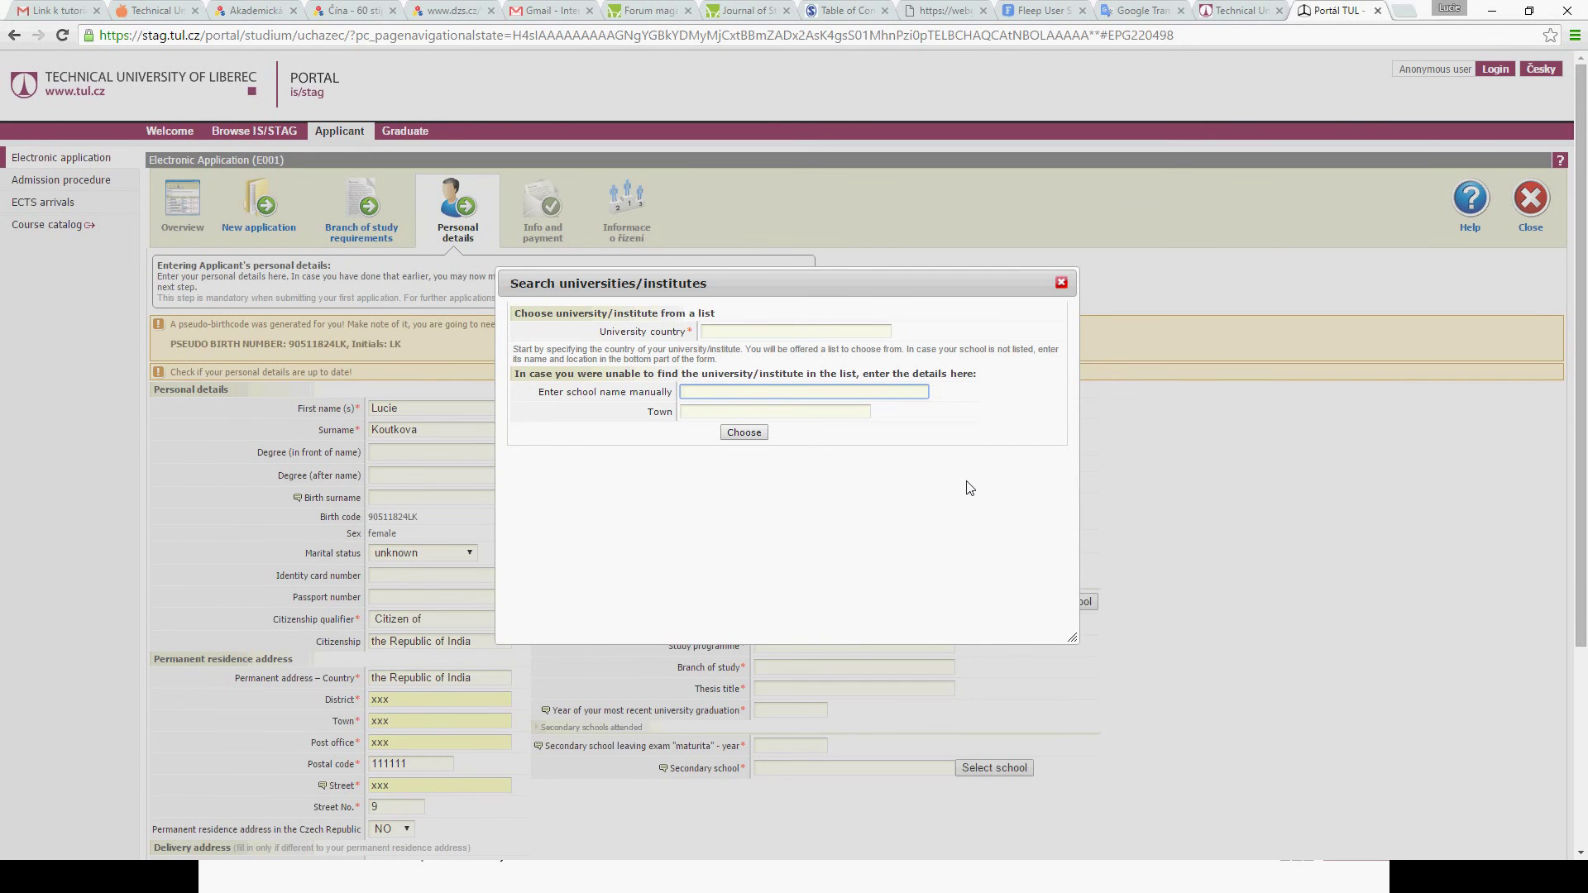
{"action": "type", "text": "Amit"}
{"action": "key", "text": "alt+f"}
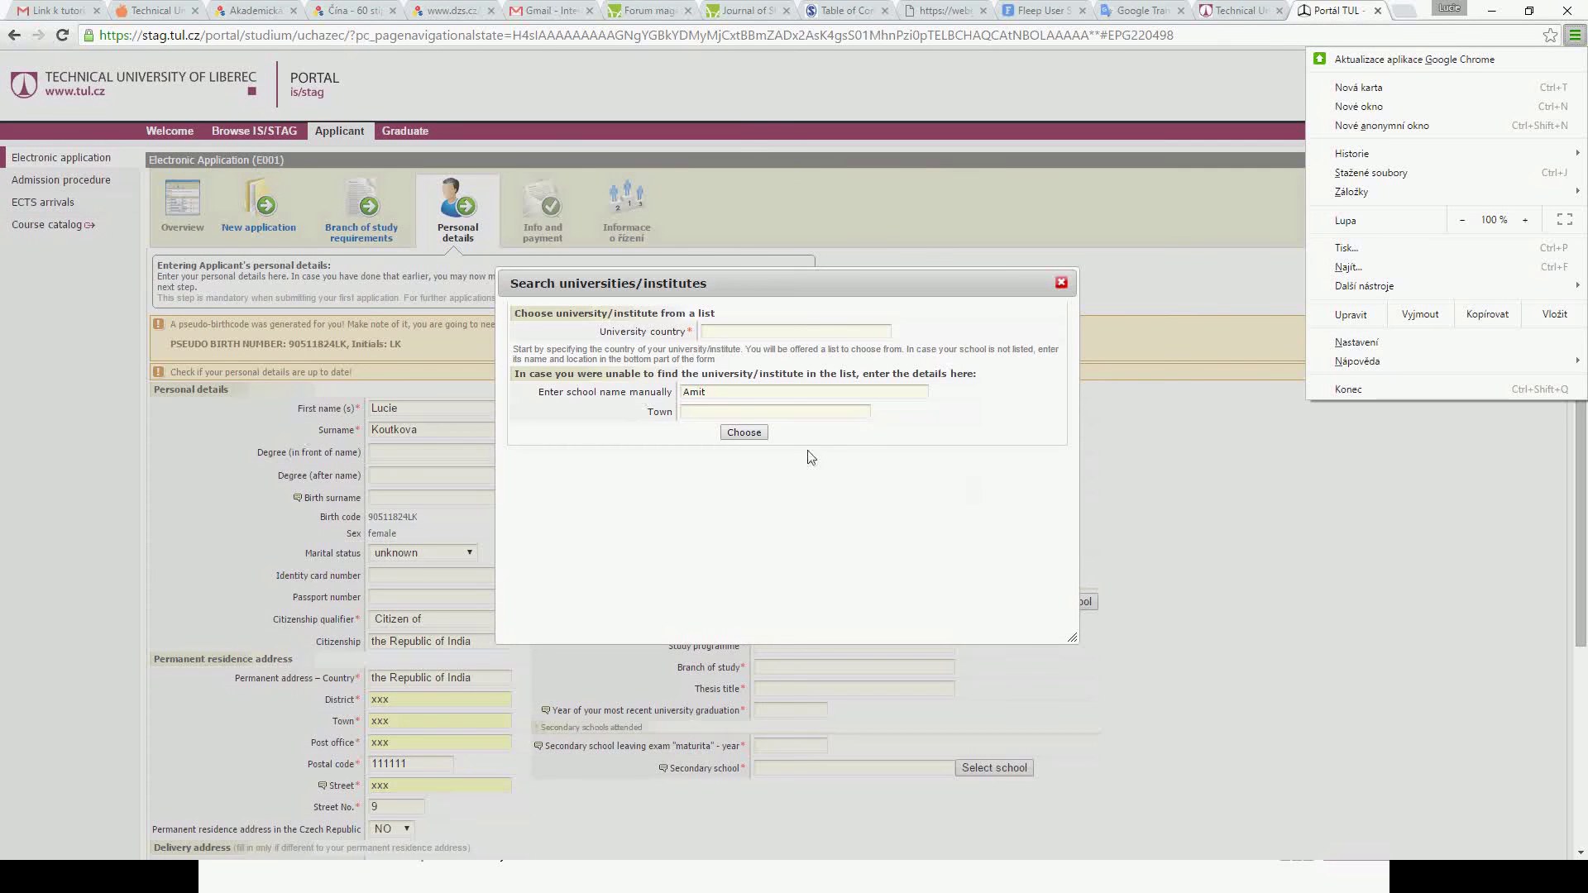
{"action": "left_click", "coordinate": [733, 402]}
{"action": "type", "text": "y University"}
{"action": "left_click", "coordinate": [723, 414]}
{"action": "type", "text": "New Delhi"}
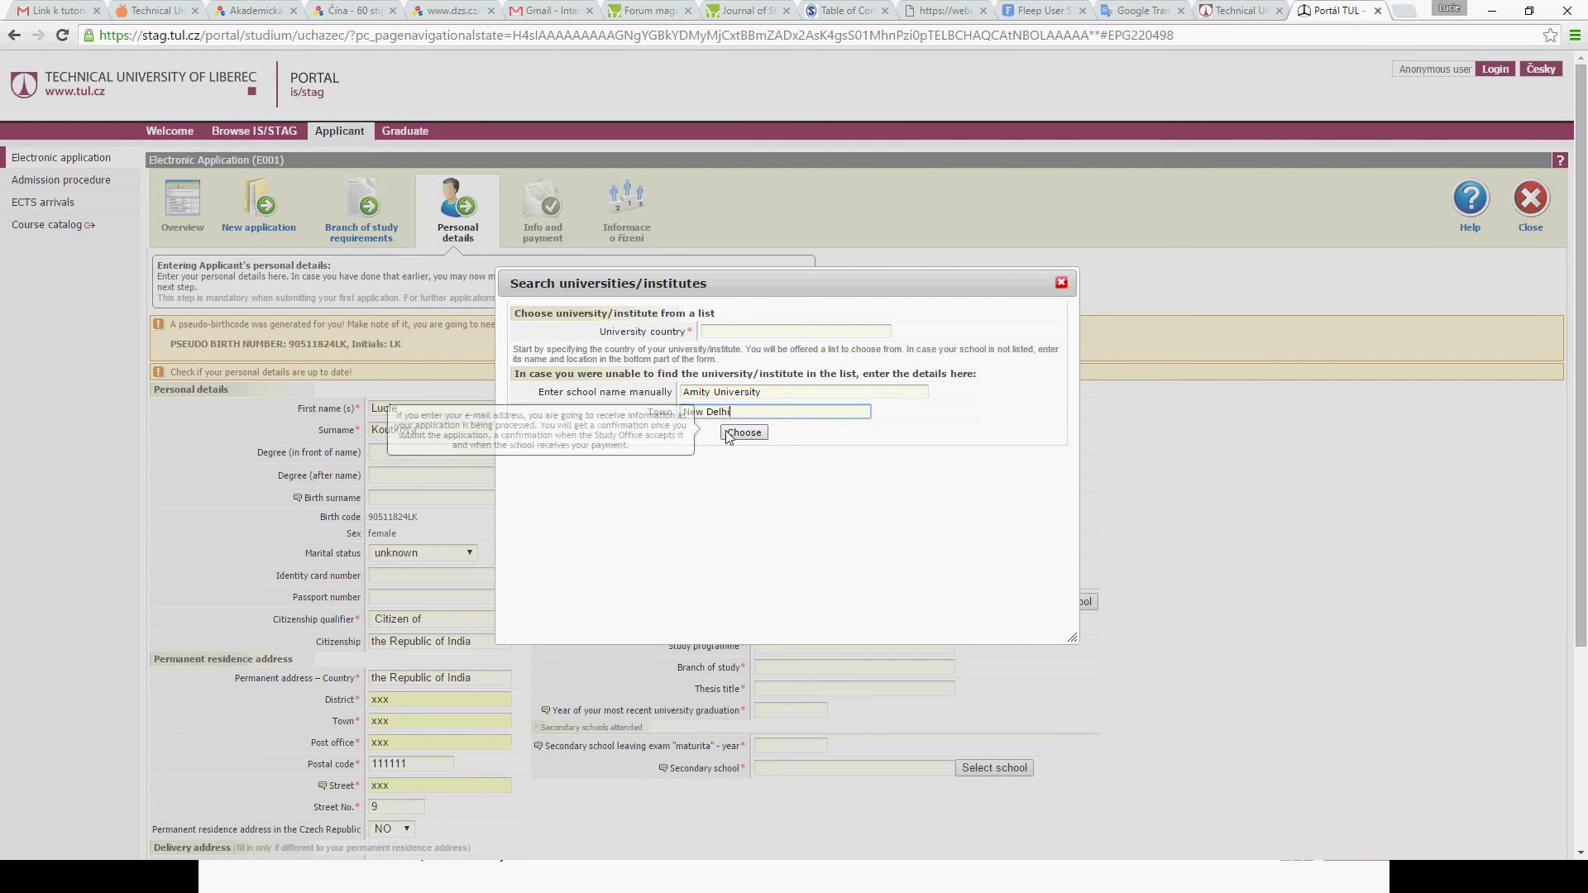
{"action": "left_click", "coordinate": [743, 432]}
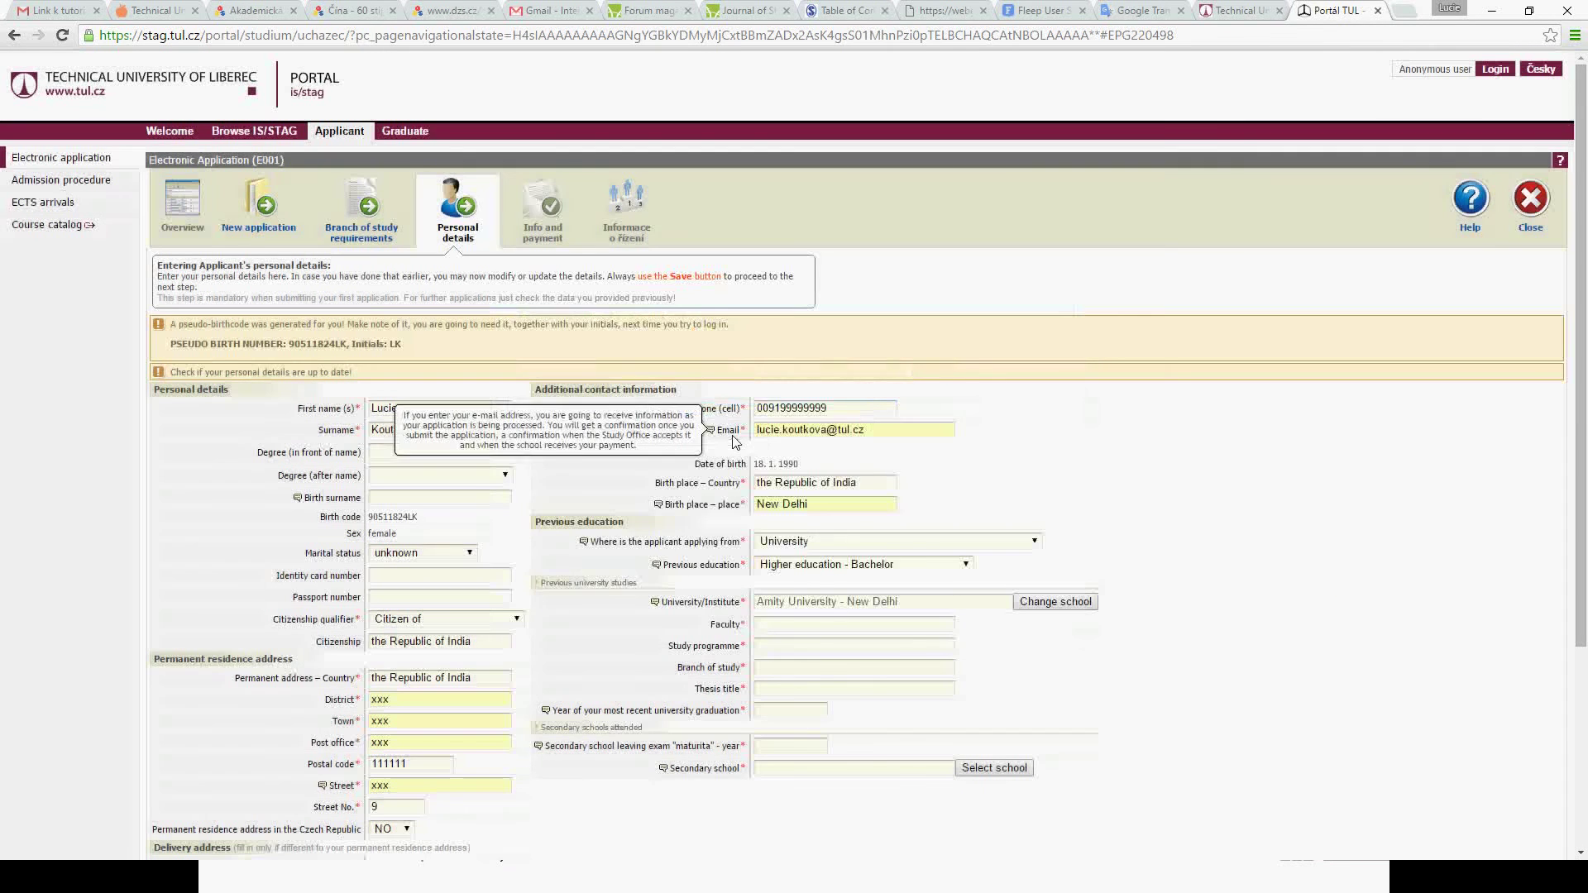
- Fill faculty, study programme, branch of study and thesis title with 'xxx'
{"action": "left_click", "coordinate": [910, 626]}
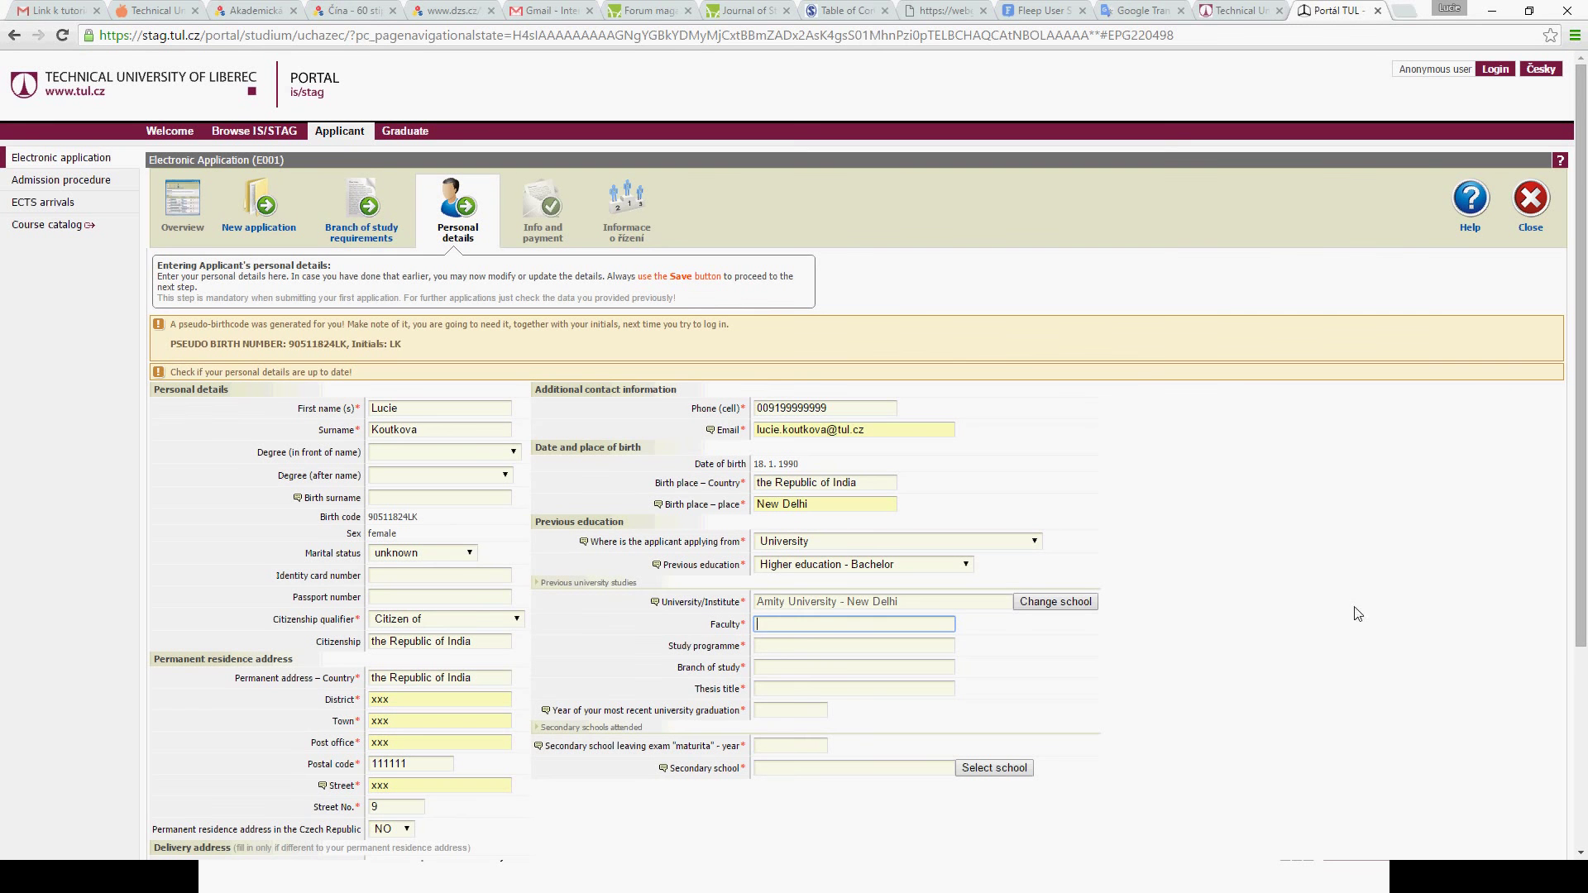
{"action": "type", "text": "xxx"}
{"action": "left_click", "coordinate": [910, 646]}
{"action": "type", "text": "xxx"}
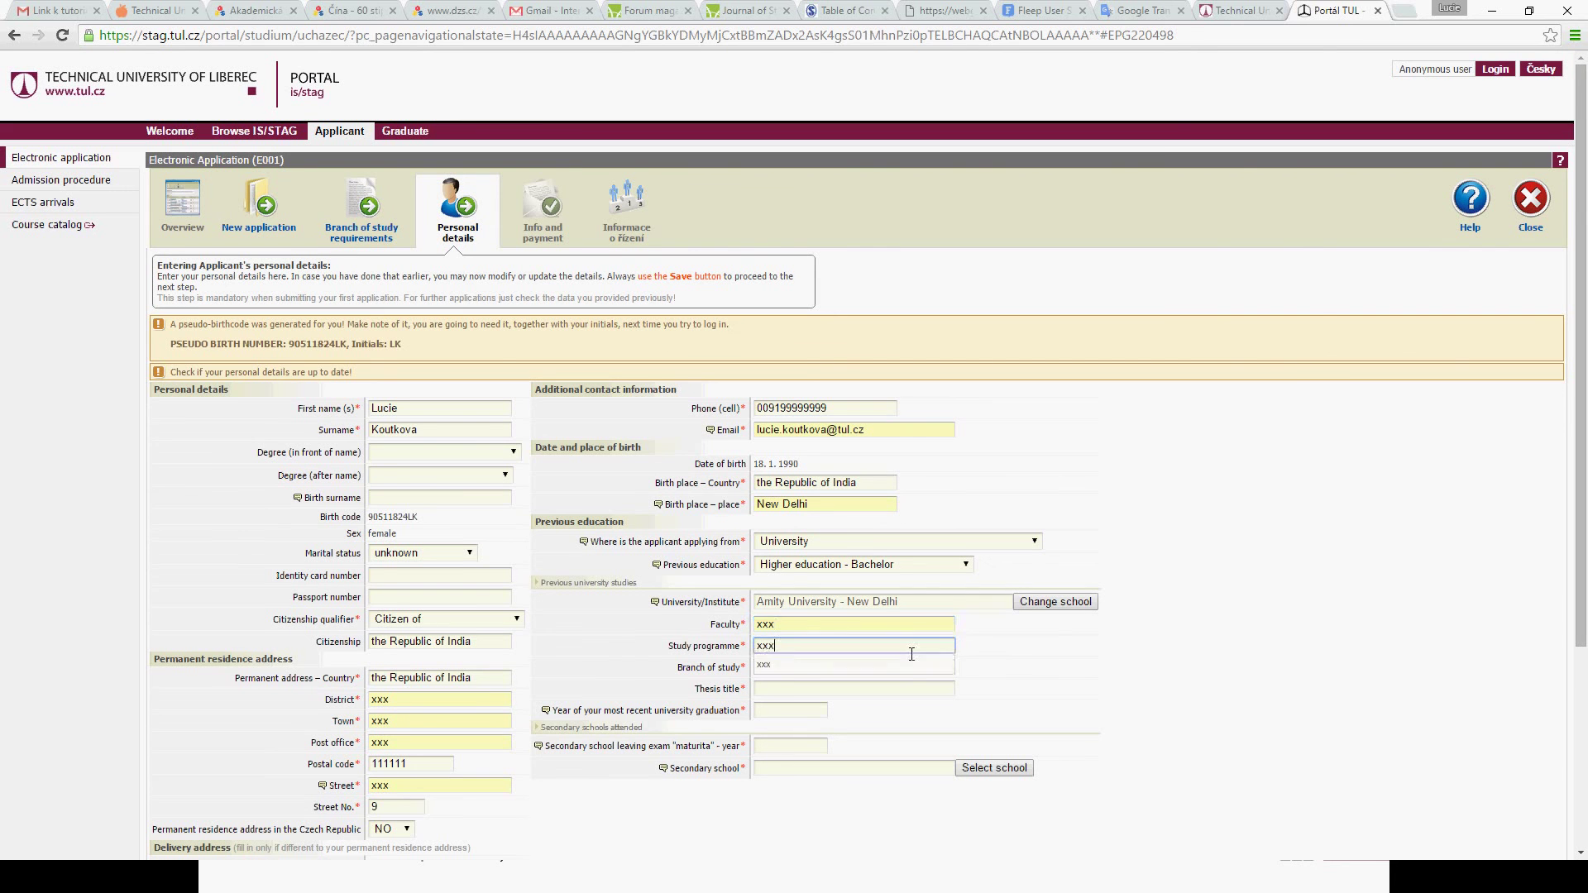
{"action": "left_click", "coordinate": [904, 666]}
{"action": "left_click", "coordinate": [902, 670]}
{"action": "type", "text": "xxx"}
{"action": "left_click", "coordinate": [935, 680]}
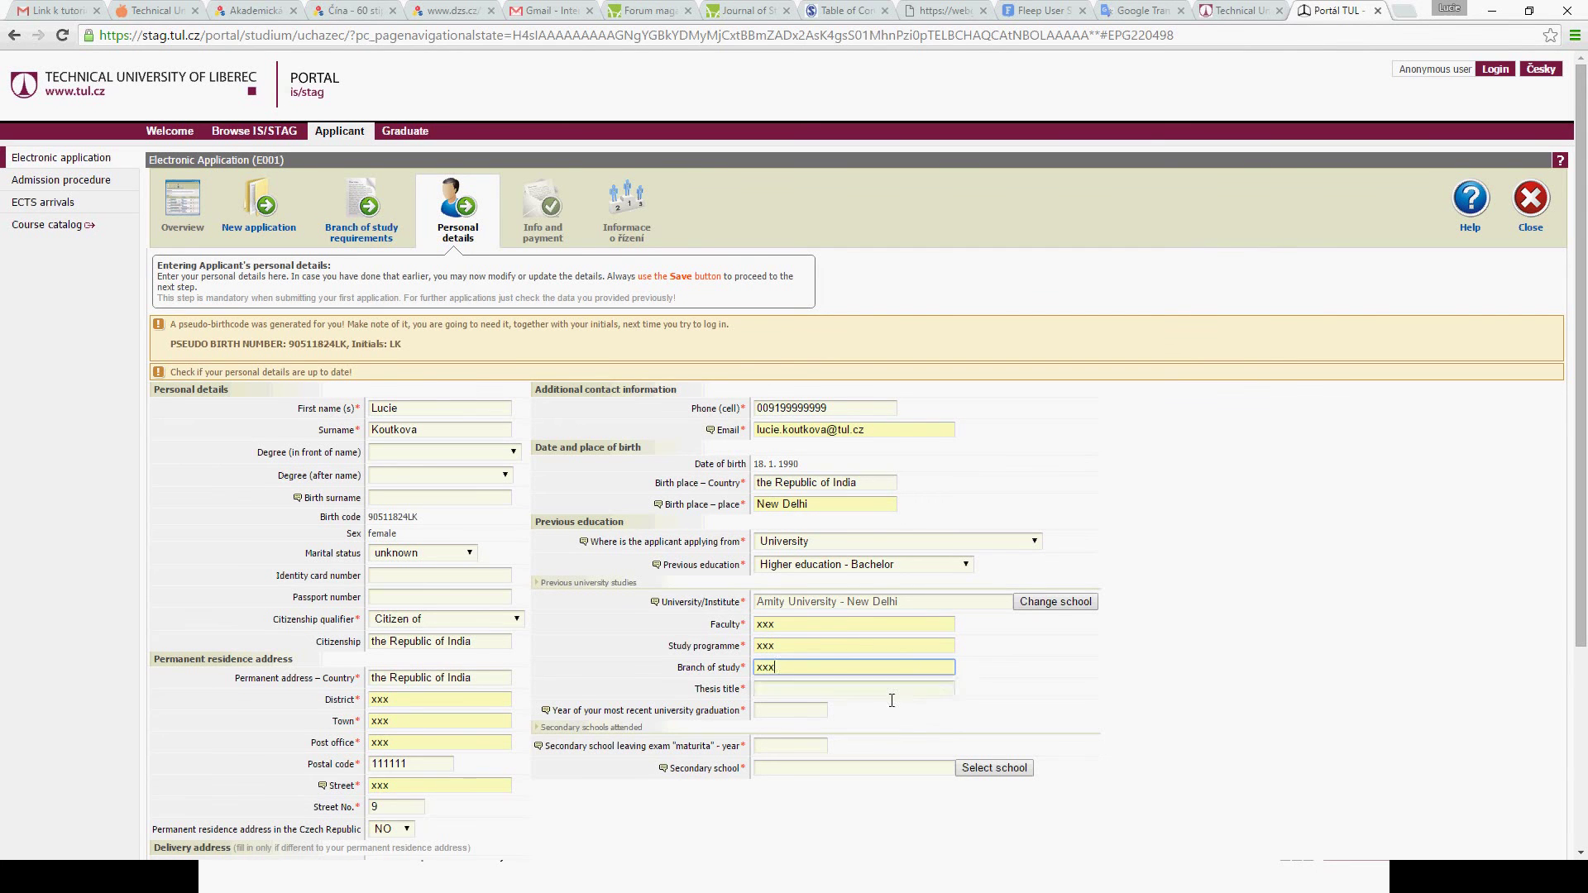
{"action": "left_click", "coordinate": [892, 690]}
{"action": "type", "text": "xxx"}
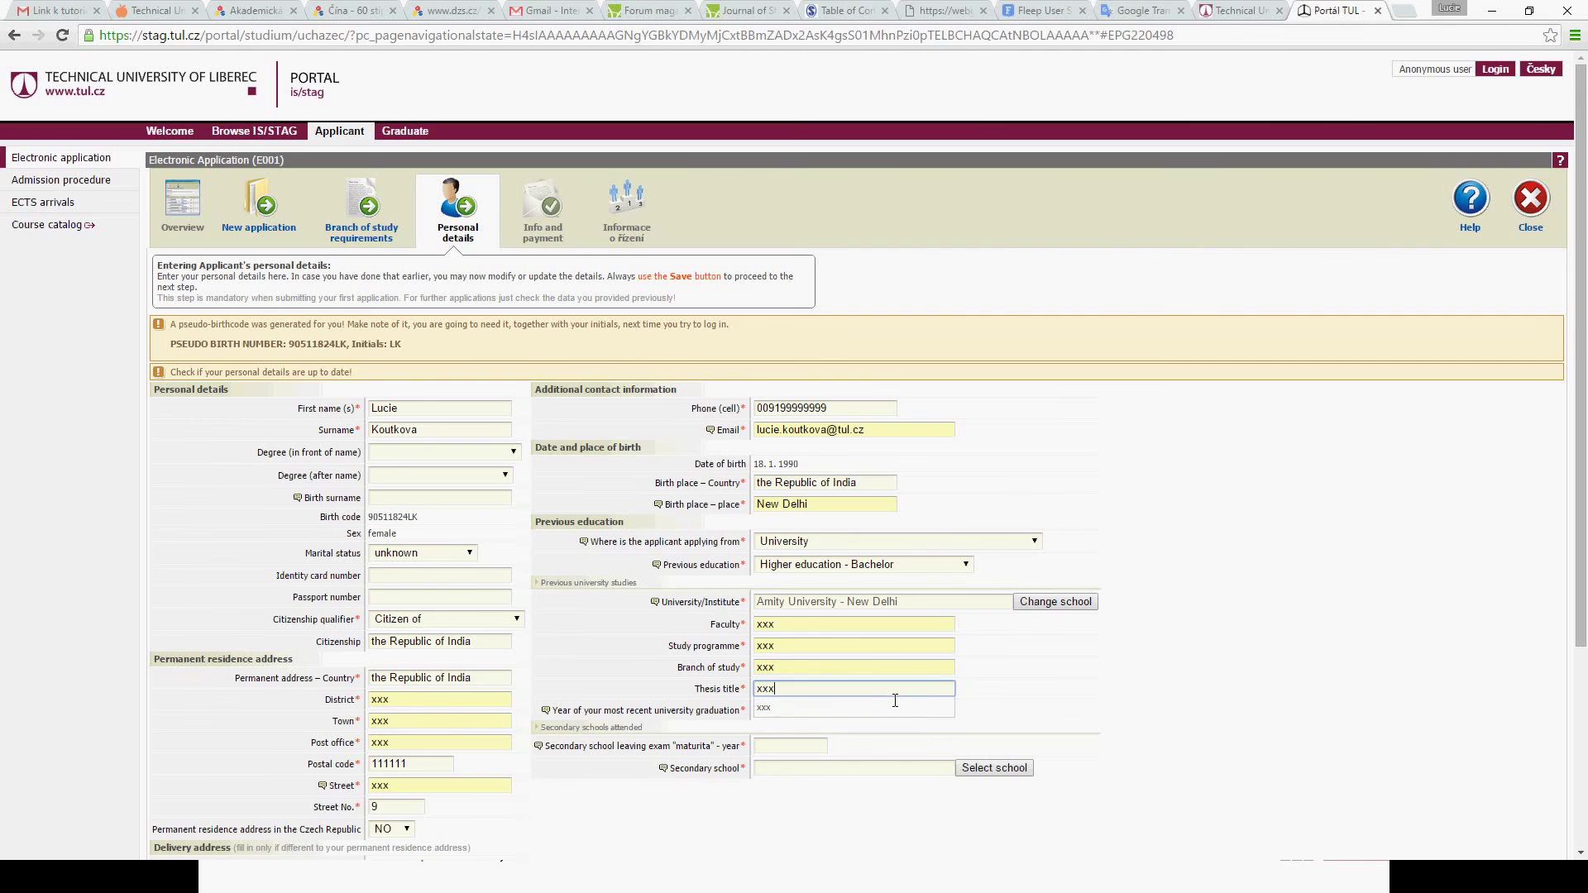
{"action": "left_click", "coordinate": [891, 708]}
- Enter 2016 as the graduation year and 2013 as the maturita exam year
{"action": "left_click", "coordinate": [827, 715]}
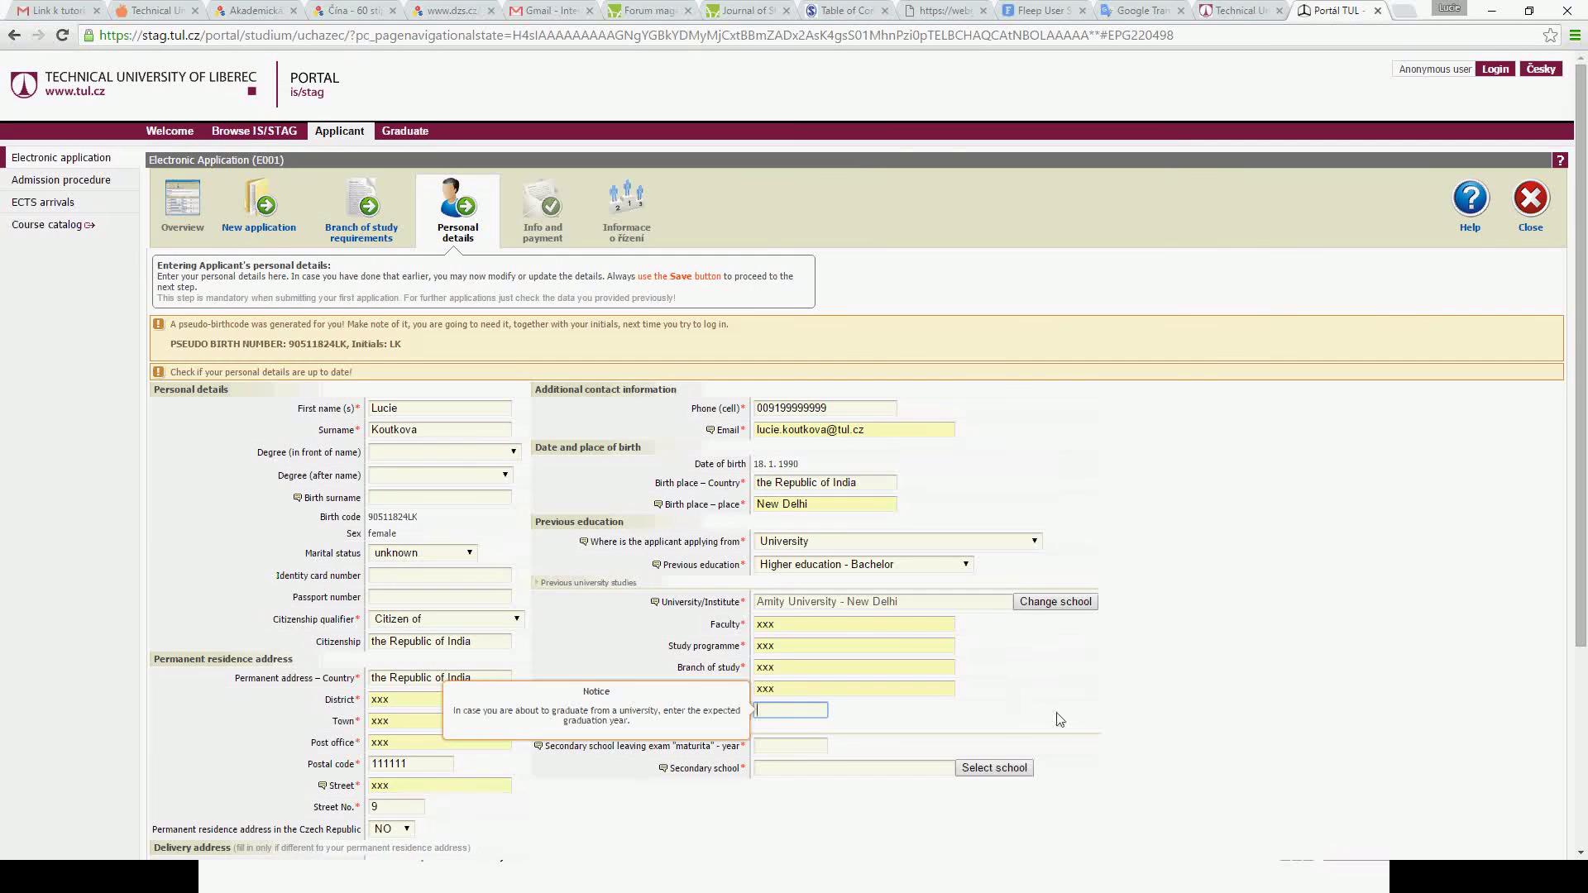
{"action": "type", "text": "2016"}
{"action": "left_click", "coordinate": [1061, 719]}
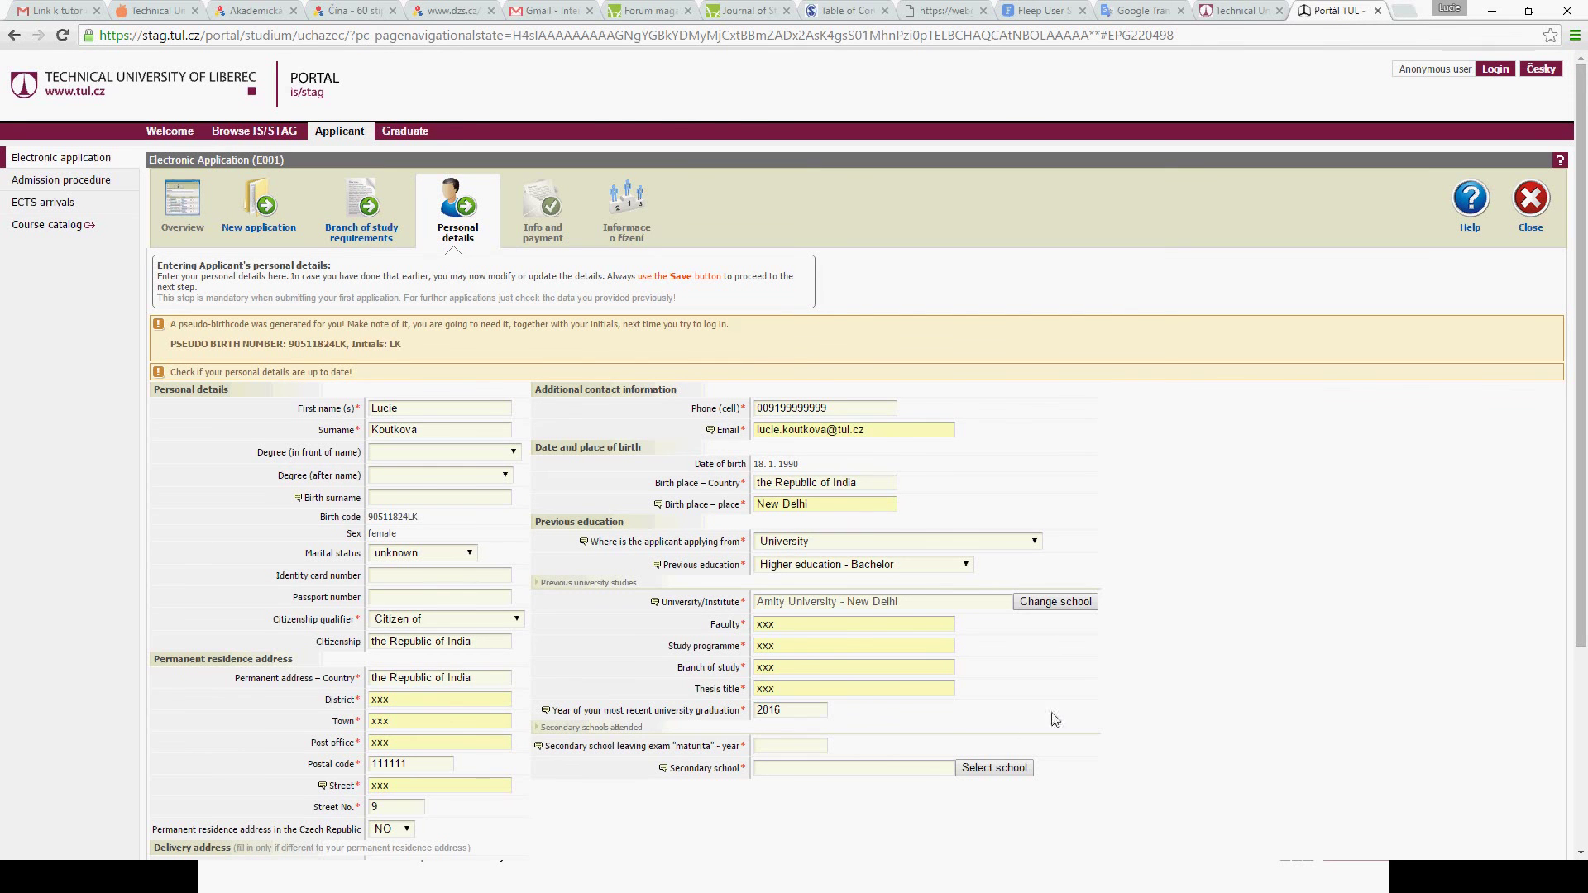
{"action": "left_click", "coordinate": [810, 747]}
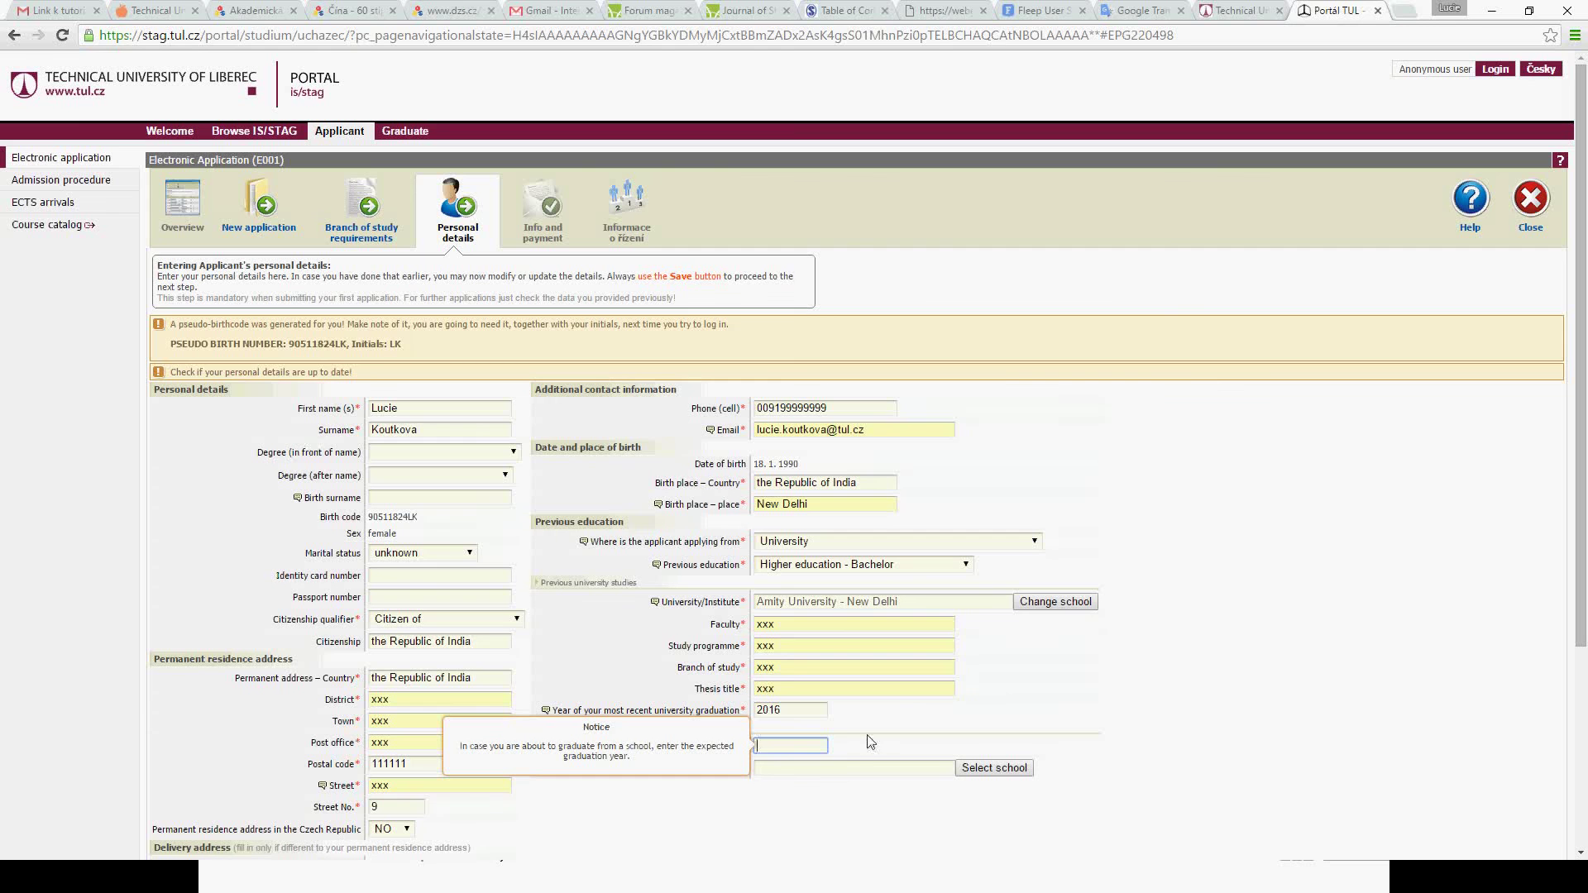
{"action": "type", "text": "2013"}
- Choose the Republic of India as the secondary school's country
{"action": "left_click", "coordinate": [871, 779]}
{"action": "left_click", "coordinate": [1025, 771]}
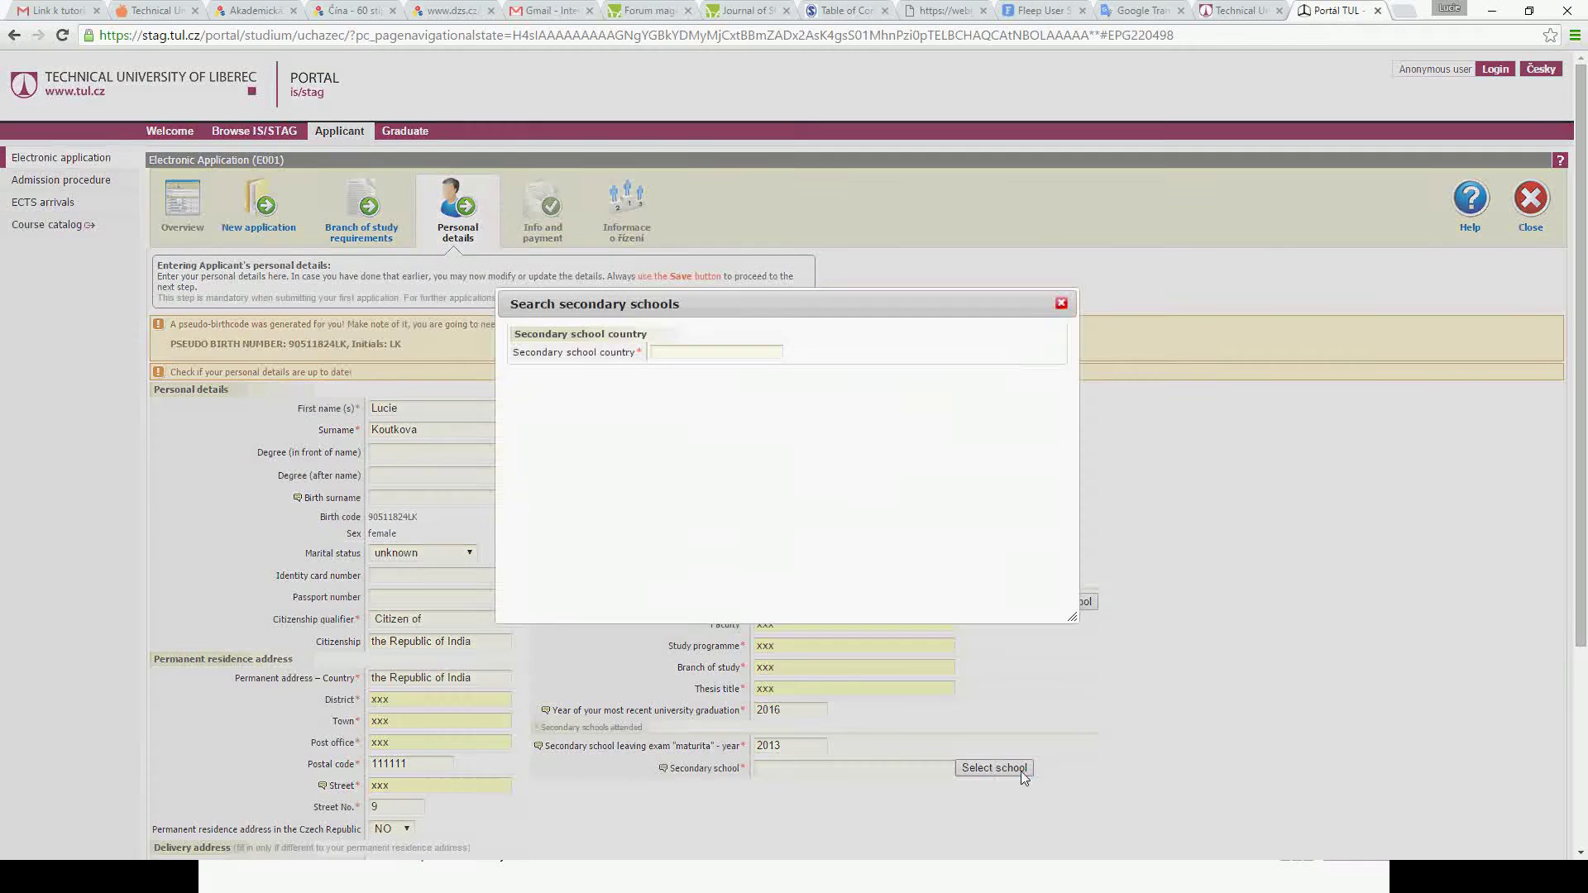
{"action": "left_click", "coordinate": [716, 356]}
{"action": "type", "text": "India"}
{"action": "key", "text": "Return"}
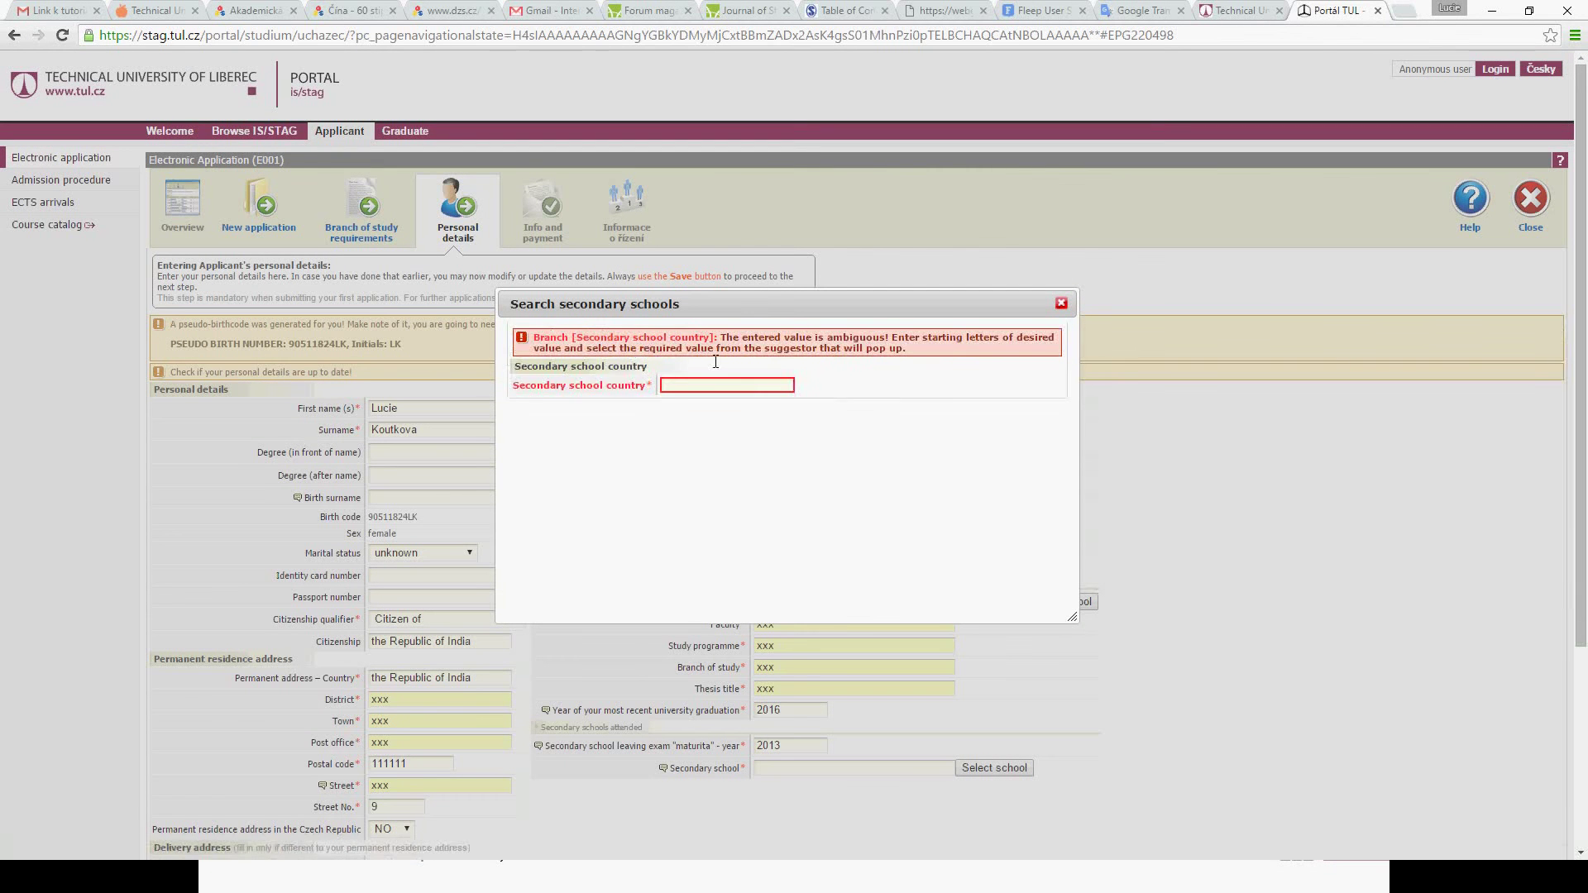
{"action": "left_click", "coordinate": [723, 388]}
{"action": "type", "text": "India"}
{"action": "left_click", "coordinate": [702, 436]}
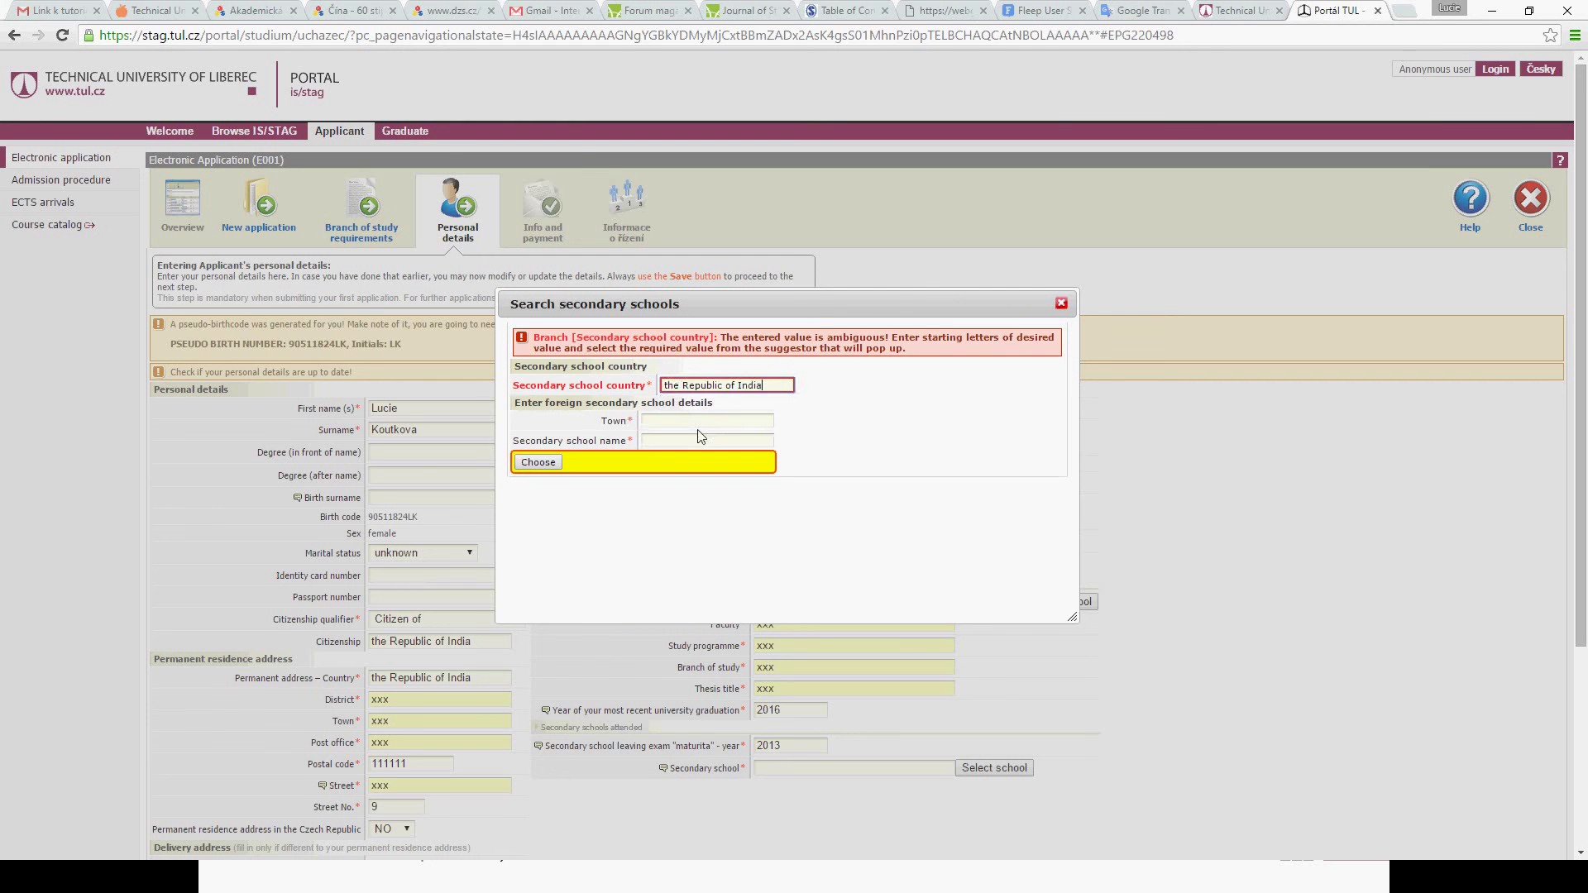
- Enter town 'New Delhi' and school name 'xxx' and confirm the secondary school
{"action": "left_click", "coordinate": [689, 423]}
{"action": "type", "text": "New"}
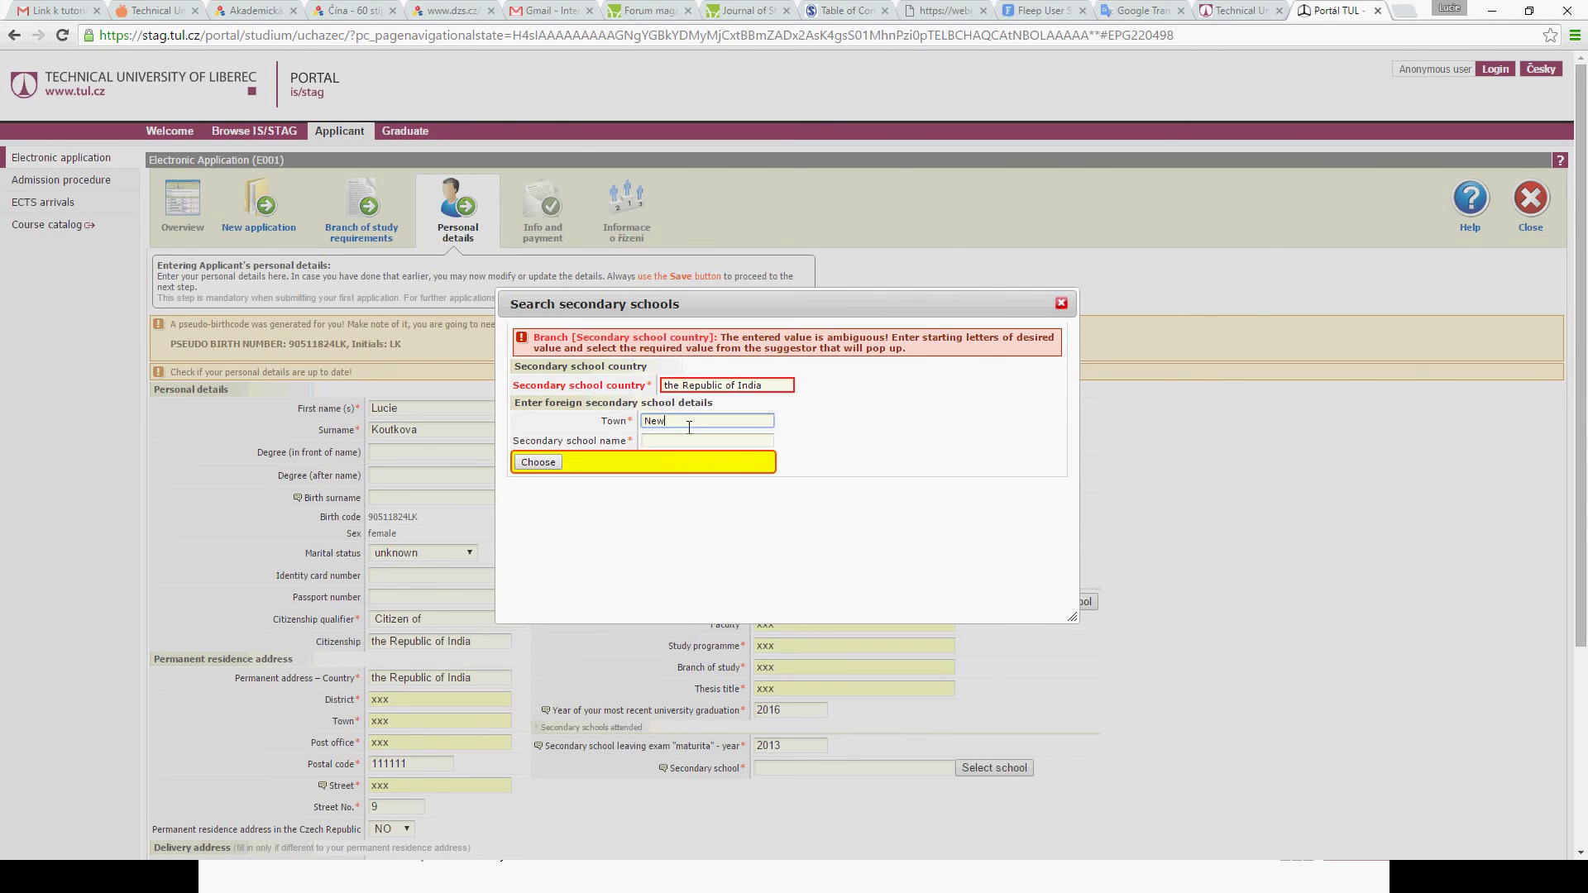
{"action": "type", "text": " Delhi"}
{"action": "left_click", "coordinate": [676, 442]}
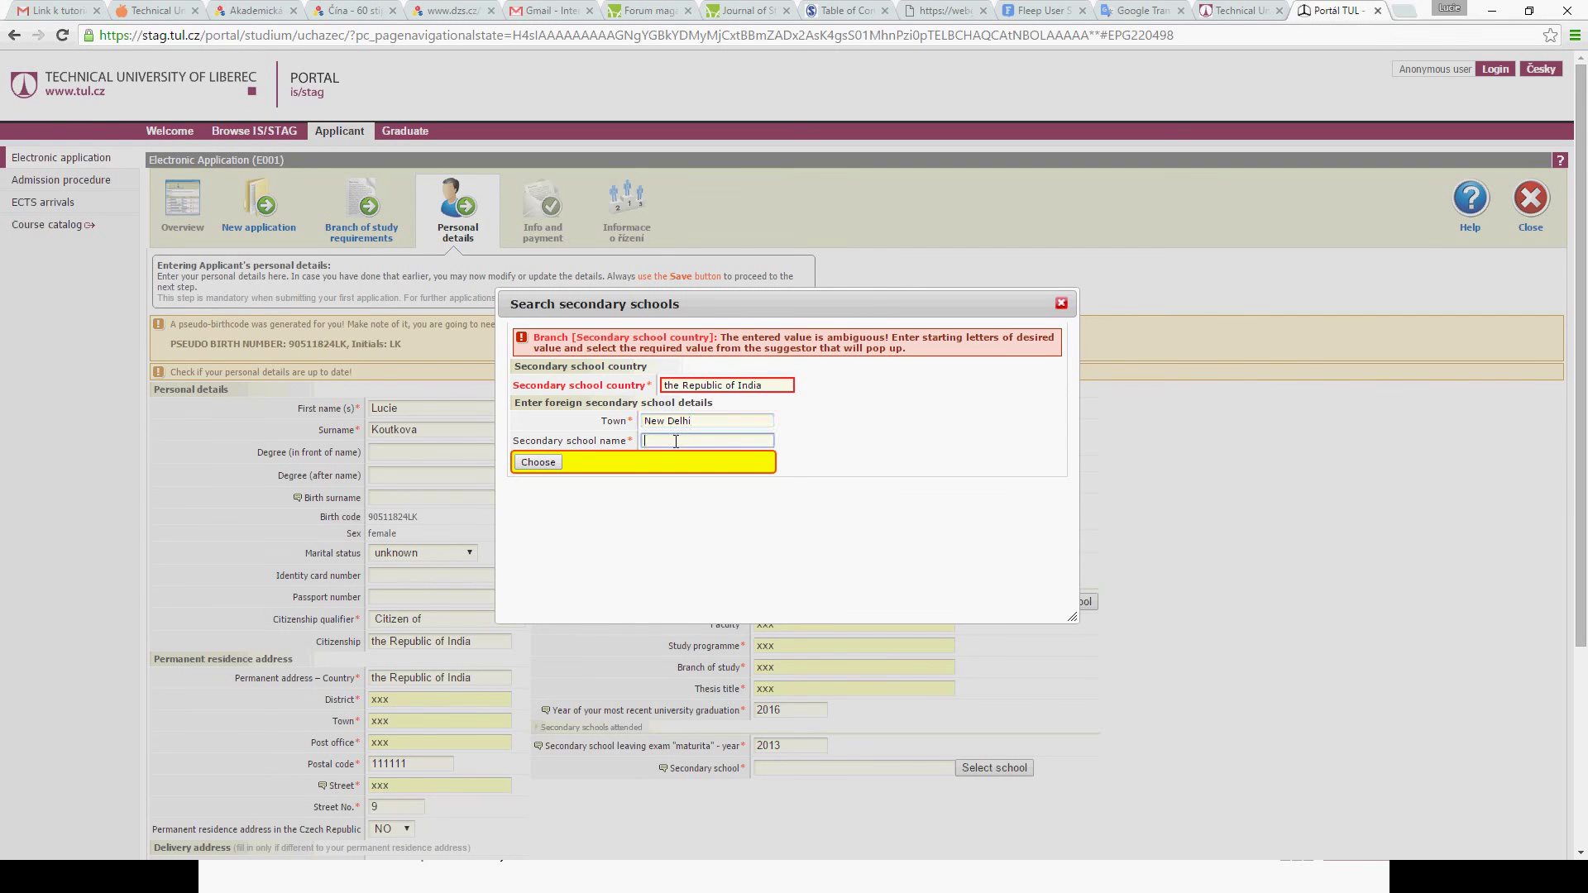
{"action": "type", "text": "xxx"}
{"action": "left_click", "coordinate": [538, 463]}
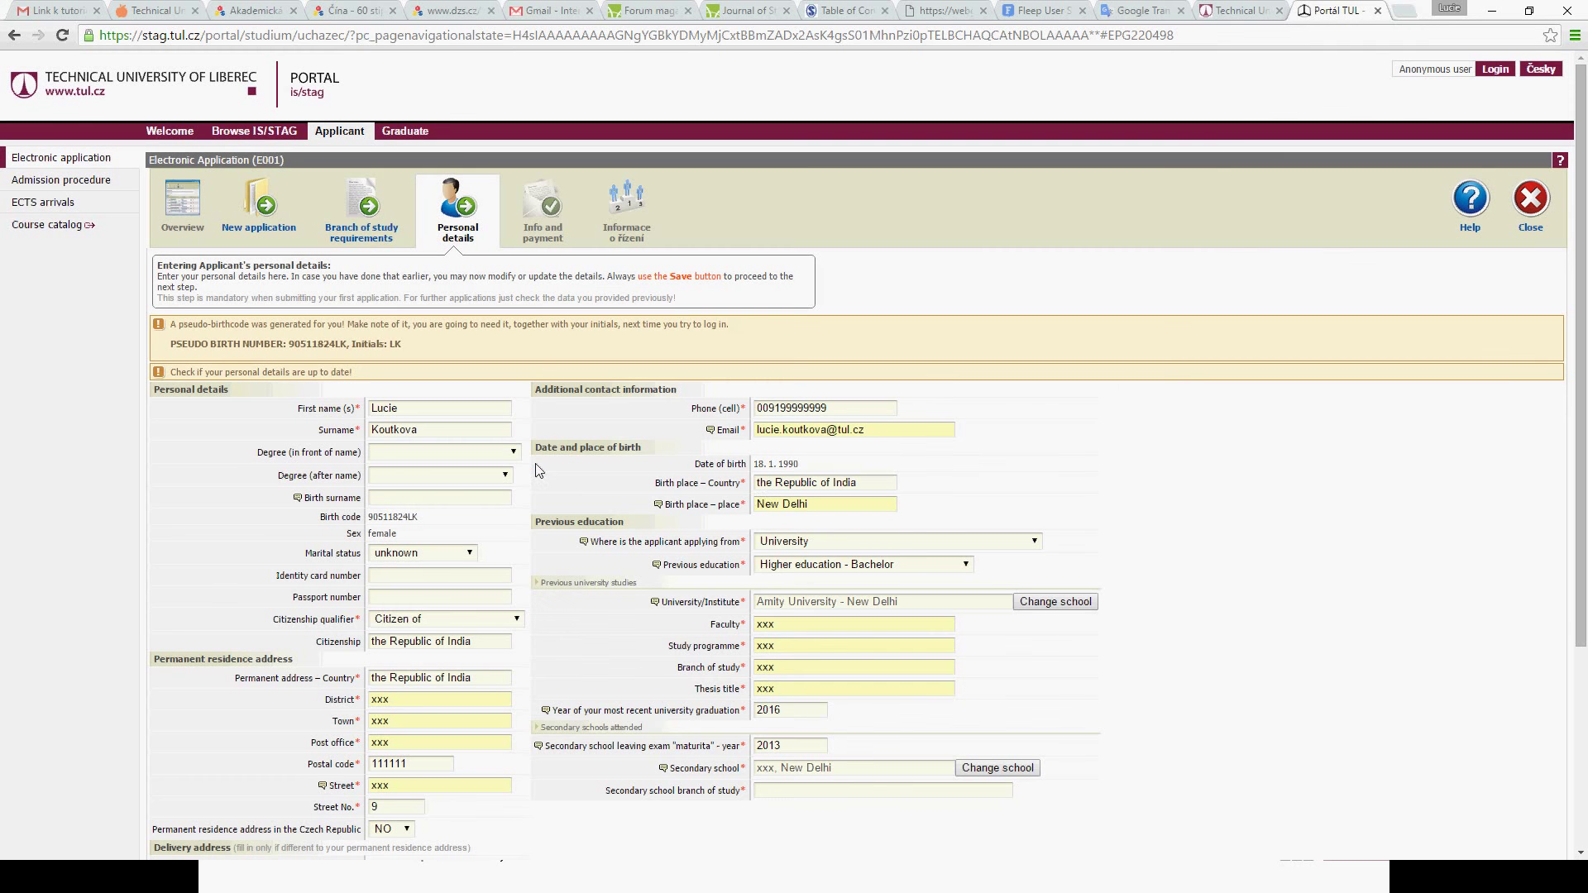
- Set the secondary school branch of study to 'xxx' and save the personal details
{"action": "left_click", "coordinate": [807, 796]}
{"action": "type", "text": "xxx"}
{"action": "left_click", "coordinate": [875, 812]}
{"action": "scroll", "coordinate": [1185, 670], "scroll_direction": "down", "scroll_amount": 1}
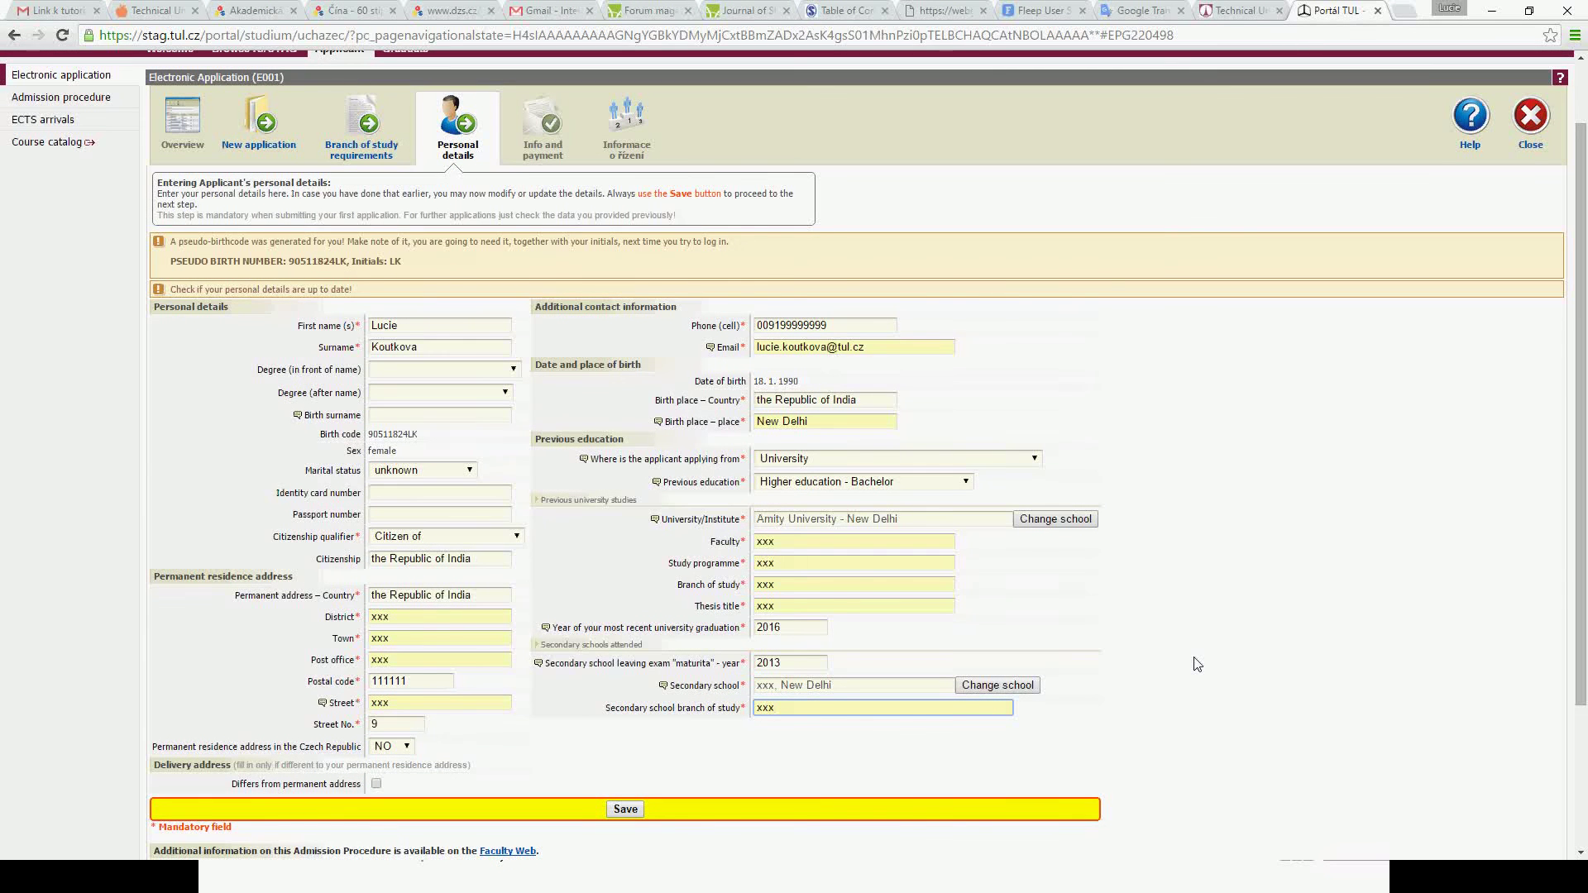
{"action": "left_click", "coordinate": [635, 811]}
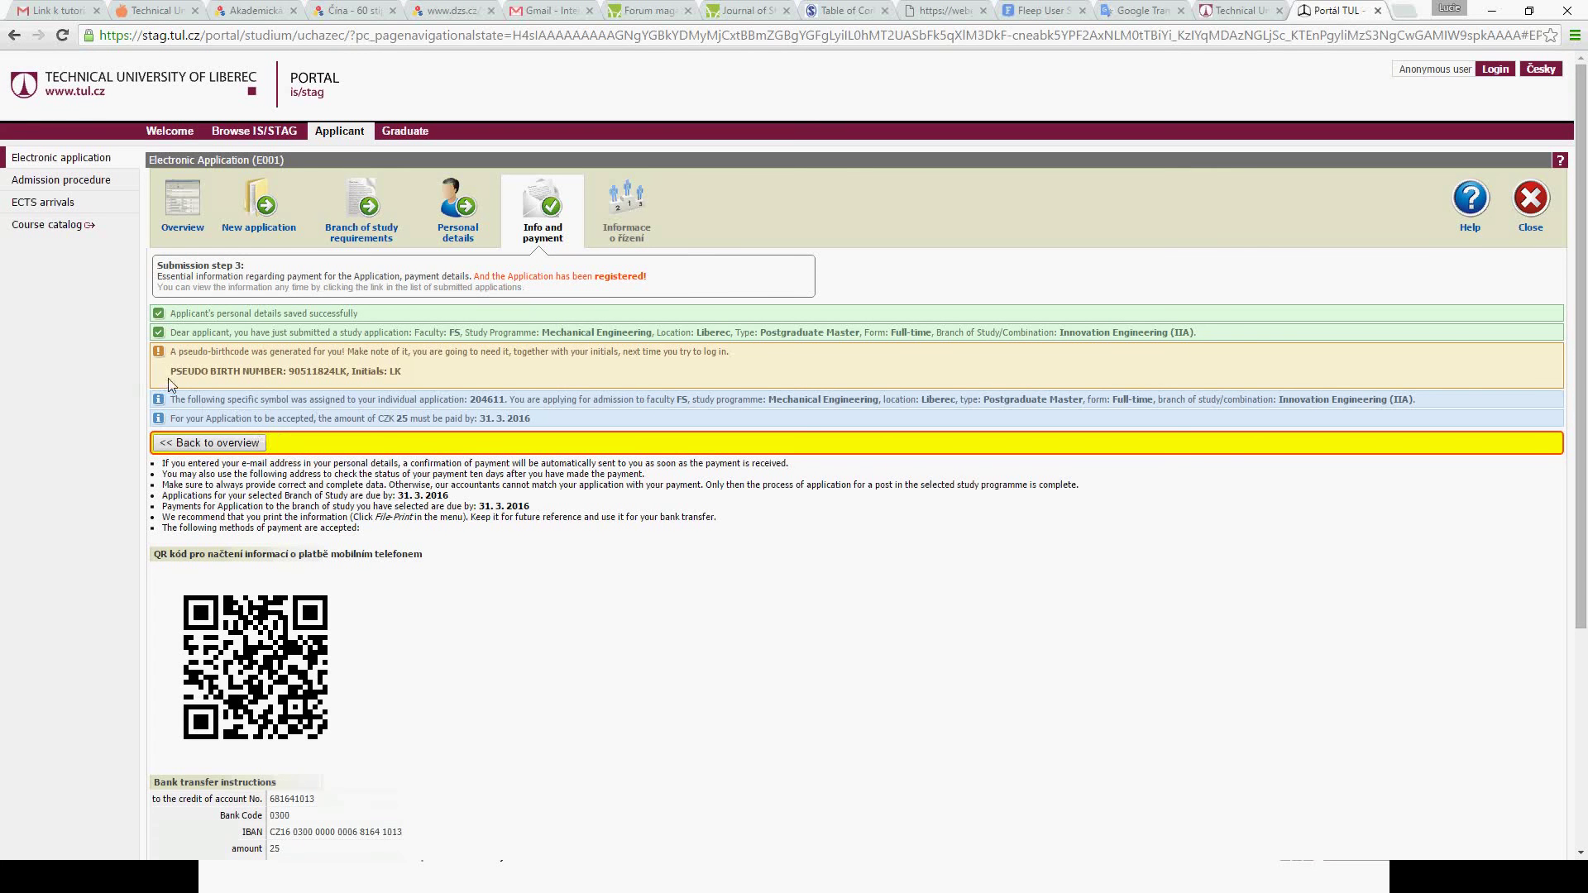
- Select the pseudo birth number and initials line, then read the bank transfer instructions
{"action": "left_click_drag", "start_coordinate": [179, 377], "coordinate": [411, 378]}
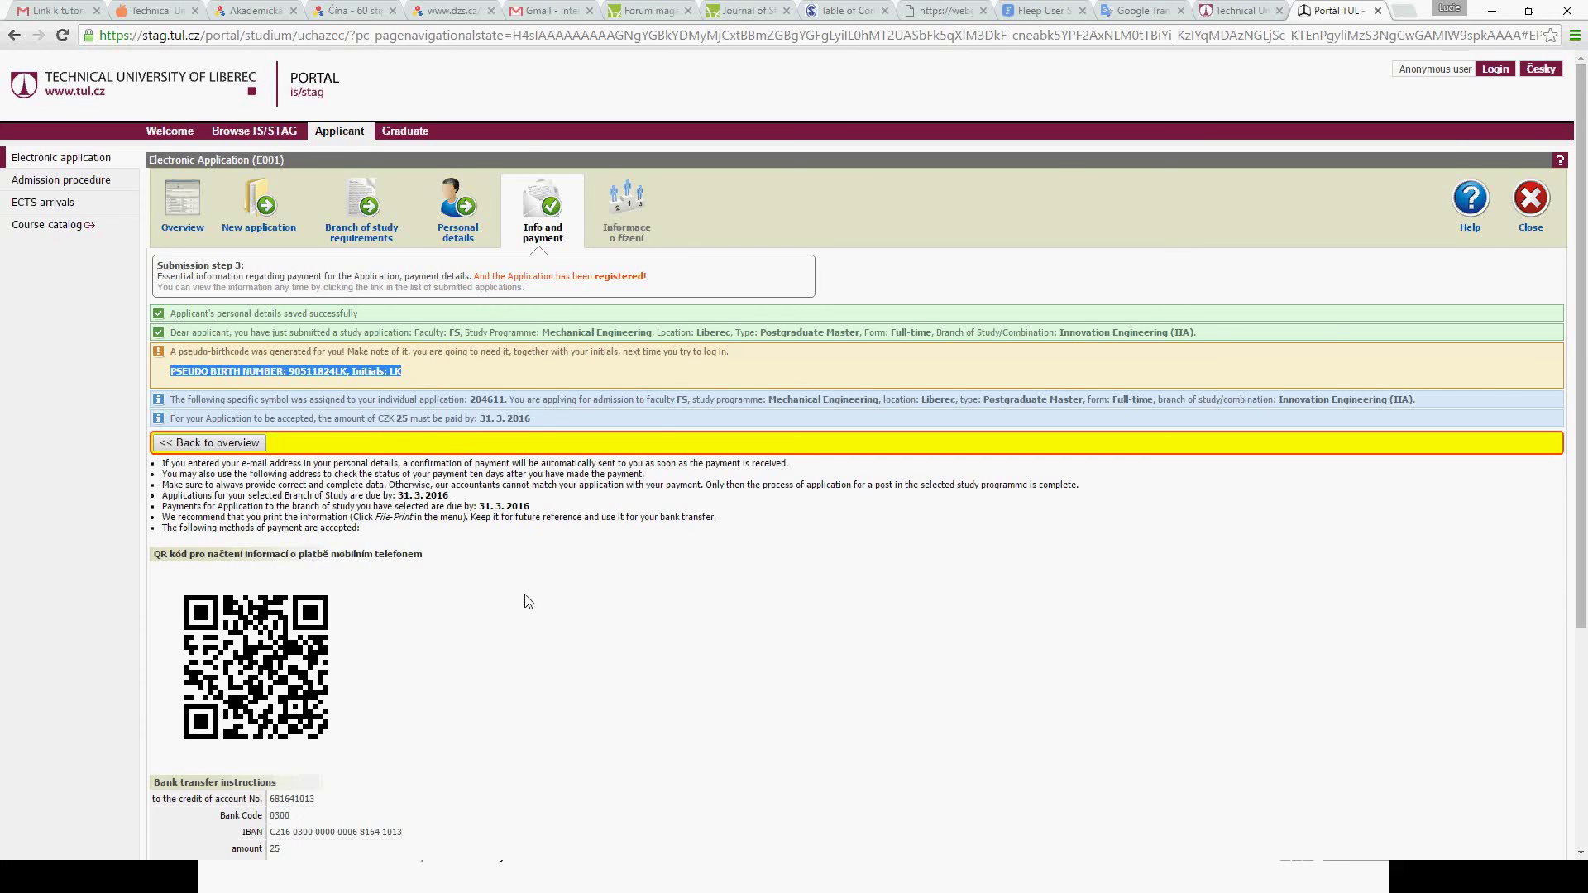
{"action": "scroll", "coordinate": [528, 602], "scroll_direction": "down", "scroll_amount": 1}
{"action": "scroll", "coordinate": [529, 601], "scroll_direction": "down", "scroll_amount": 1}
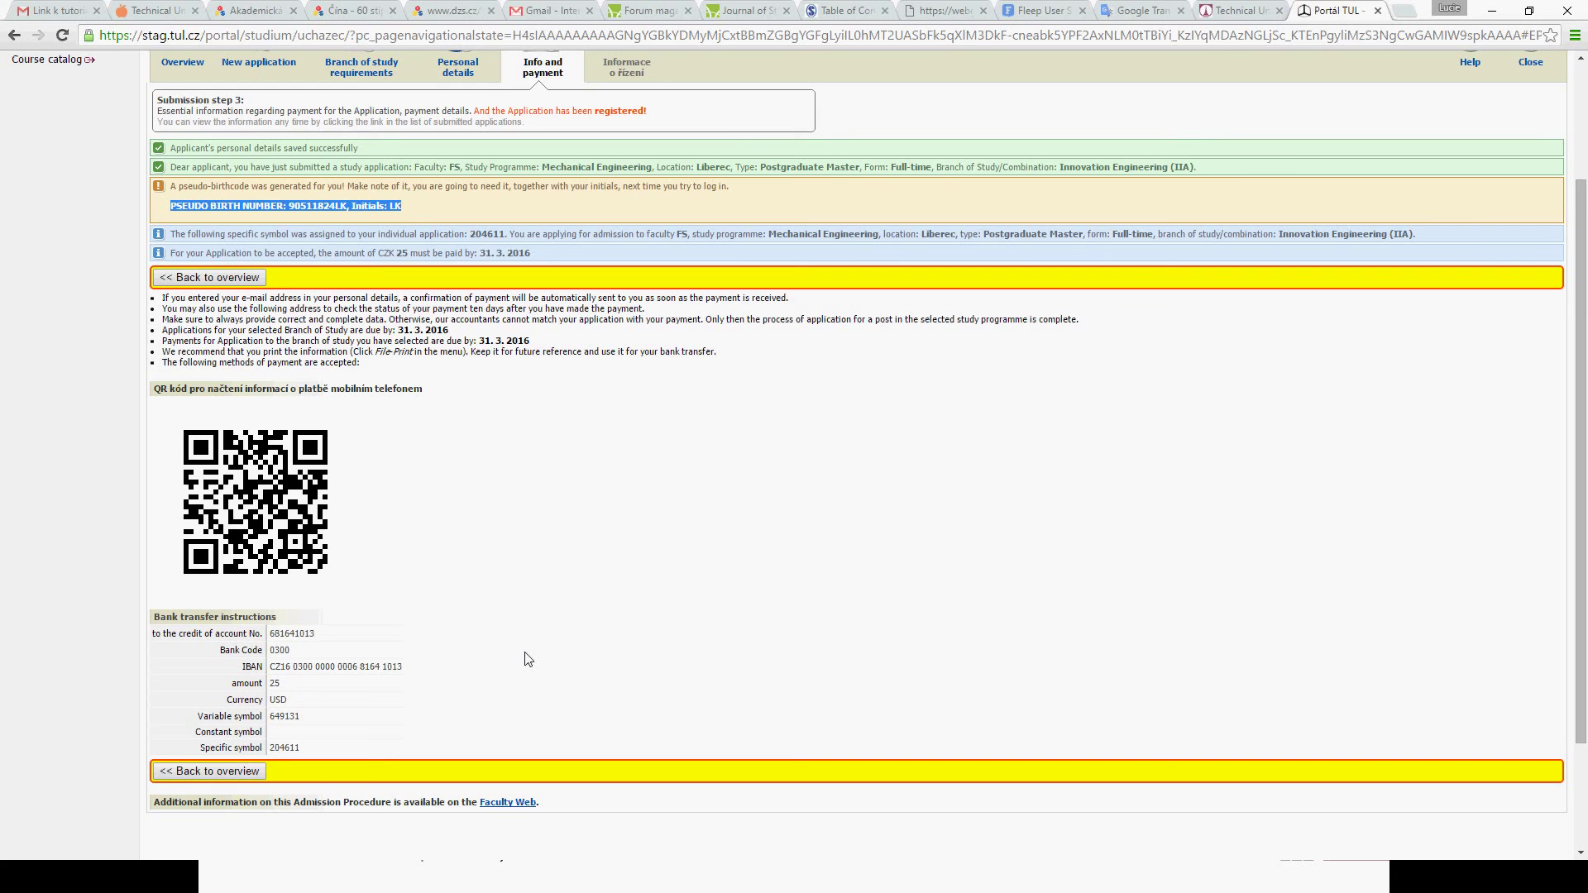
- Open the Faculty Web application-process page in a new tab and select the international office e-mail
{"action": "middle_click", "coordinate": [508, 803]}
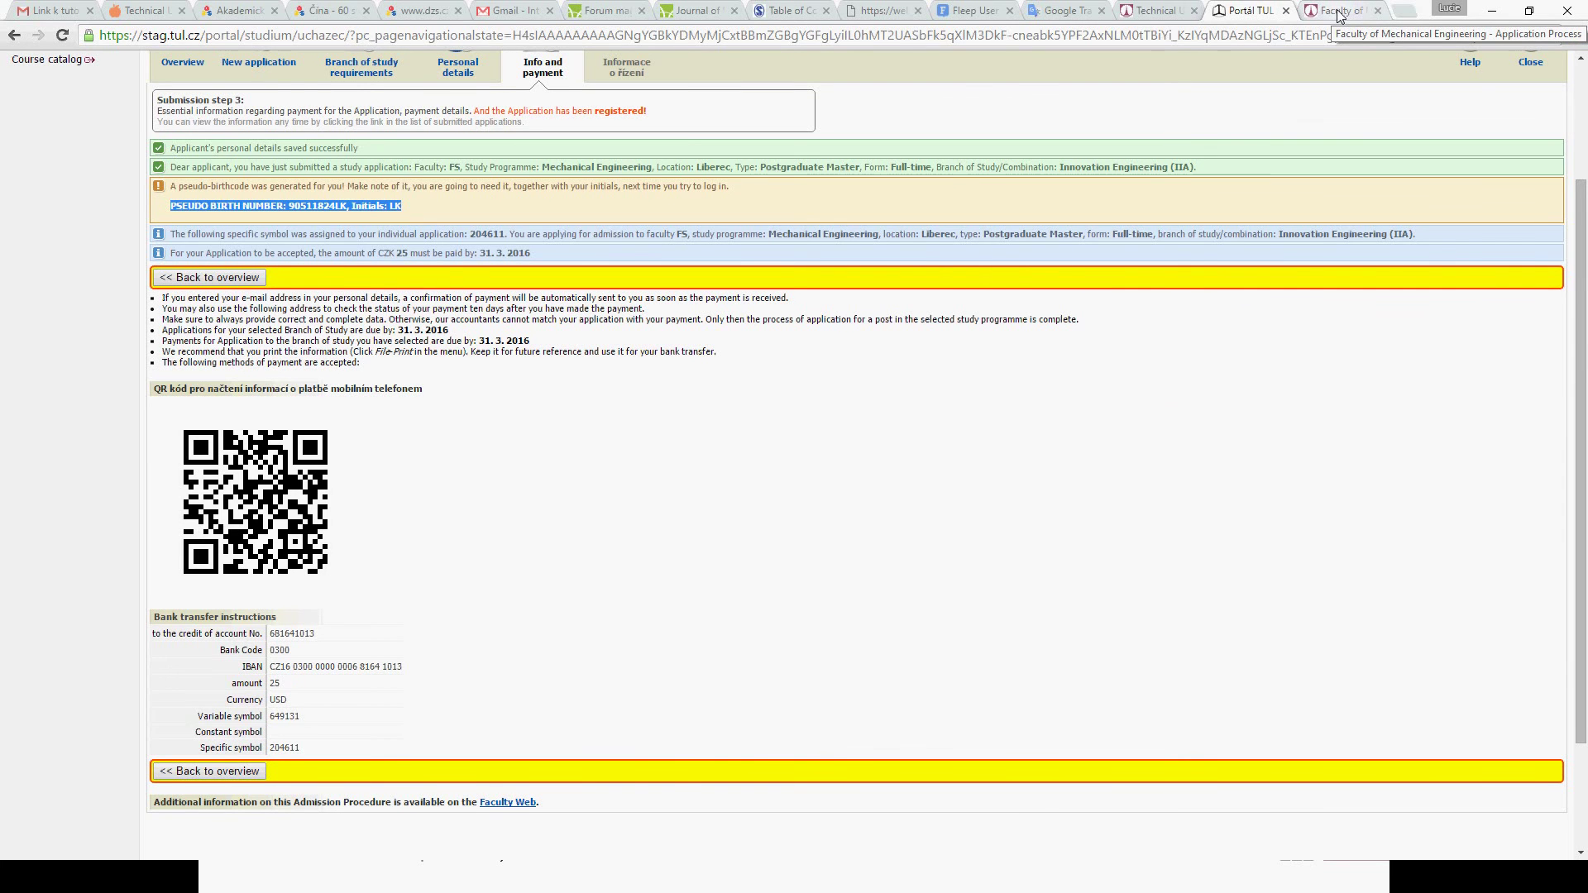
{"action": "left_click", "coordinate": [1340, 15]}
{"action": "scroll", "coordinate": [1369, 347], "scroll_direction": "down", "scroll_amount": 1}
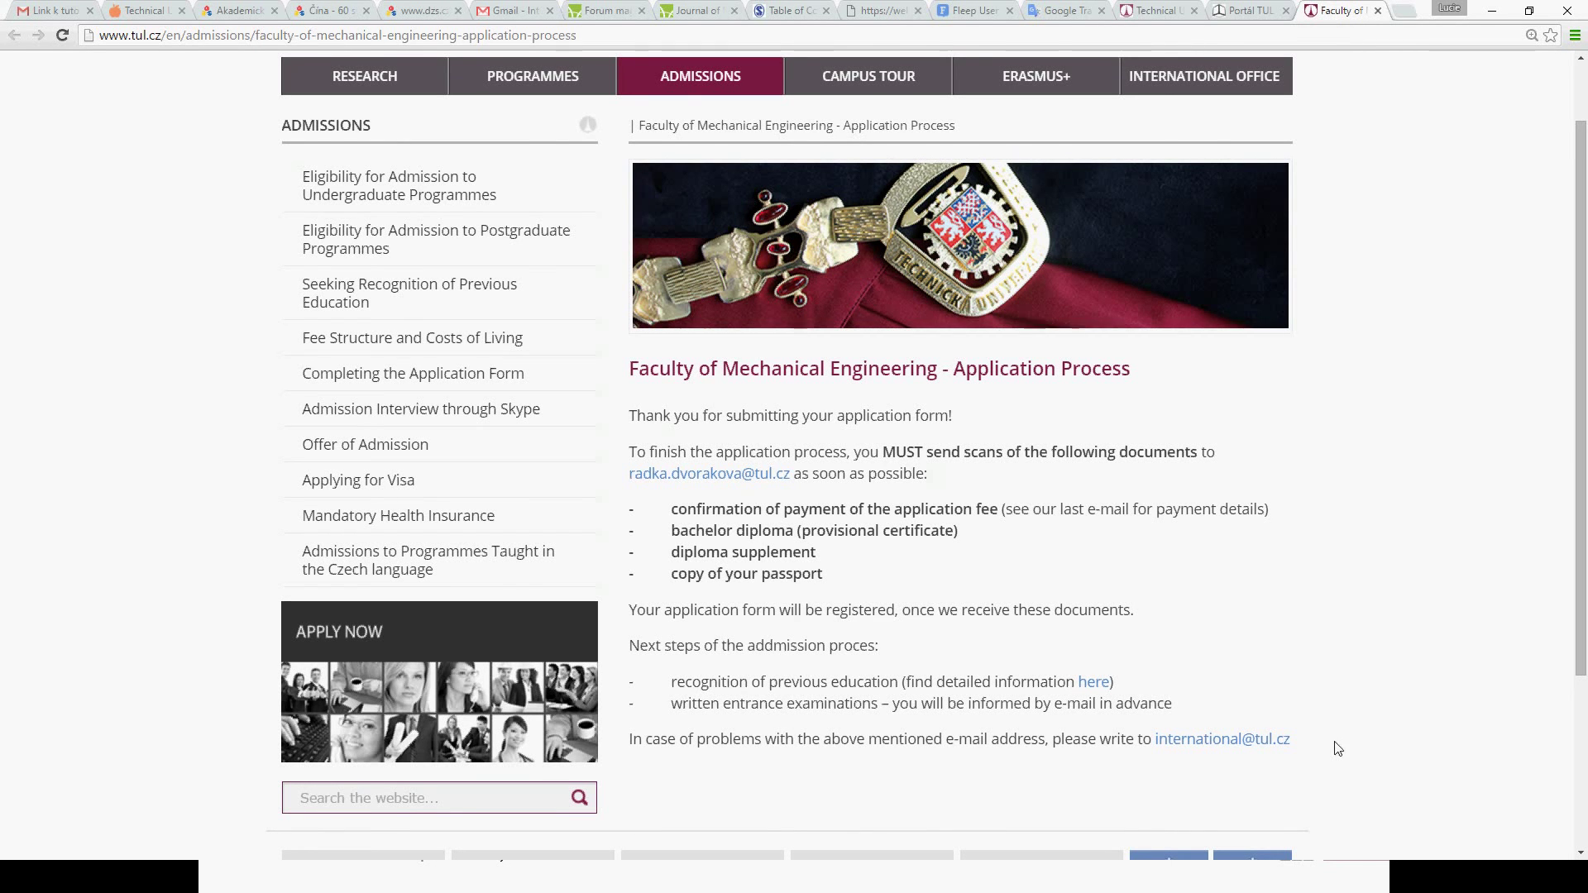
{"action": "left_click_drag", "start_coordinate": [1152, 739], "coordinate": [1300, 753]}
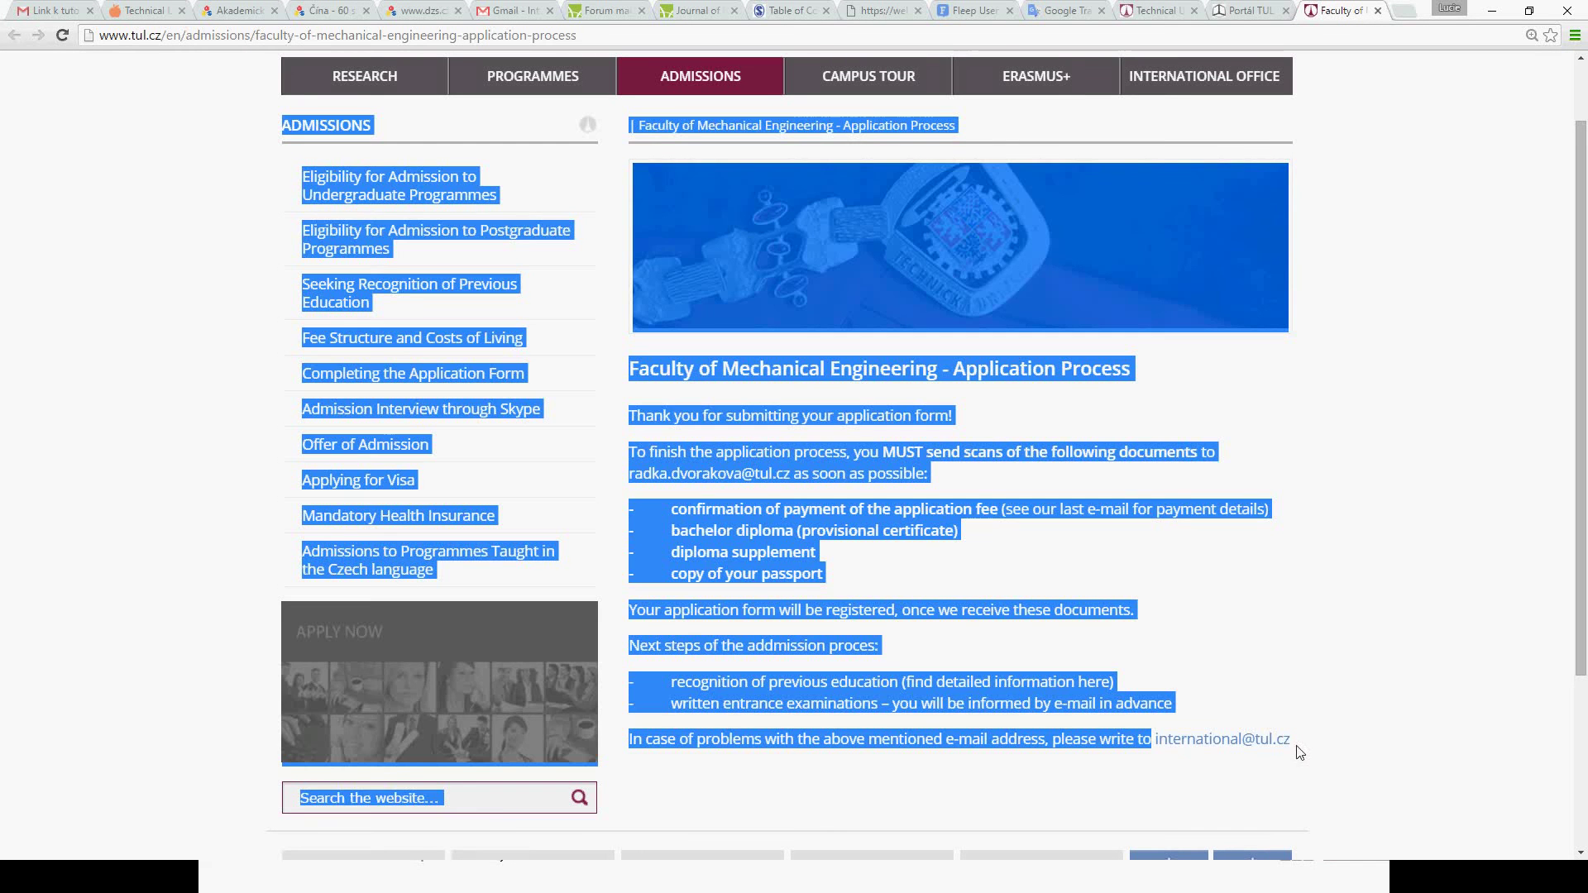
{"action": "left_click_drag", "start_coordinate": [1156, 741], "coordinate": [1338, 747]}
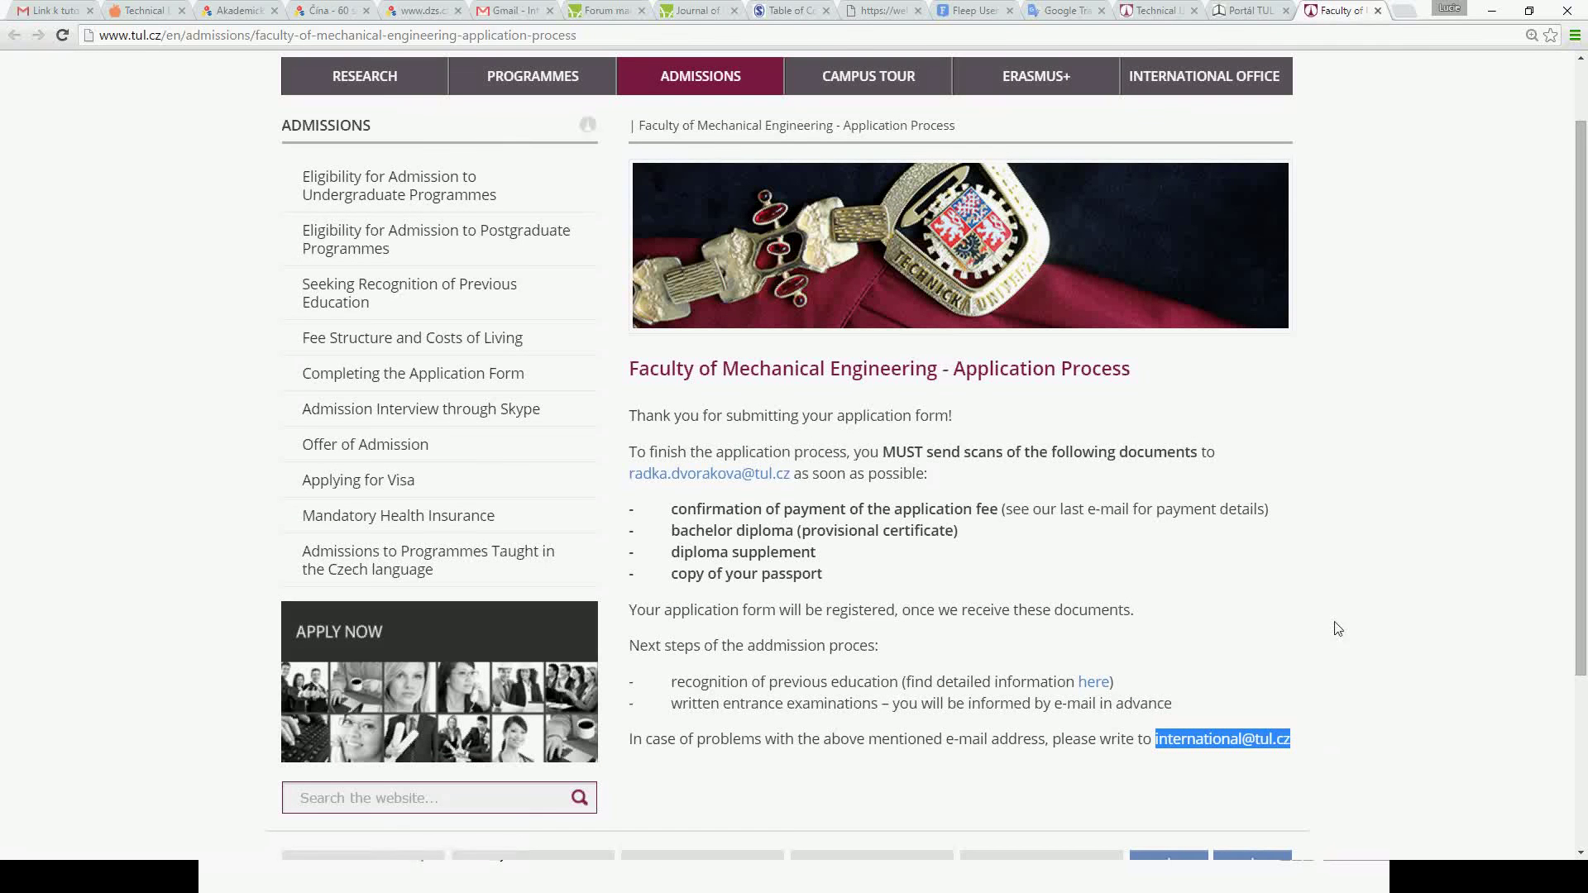